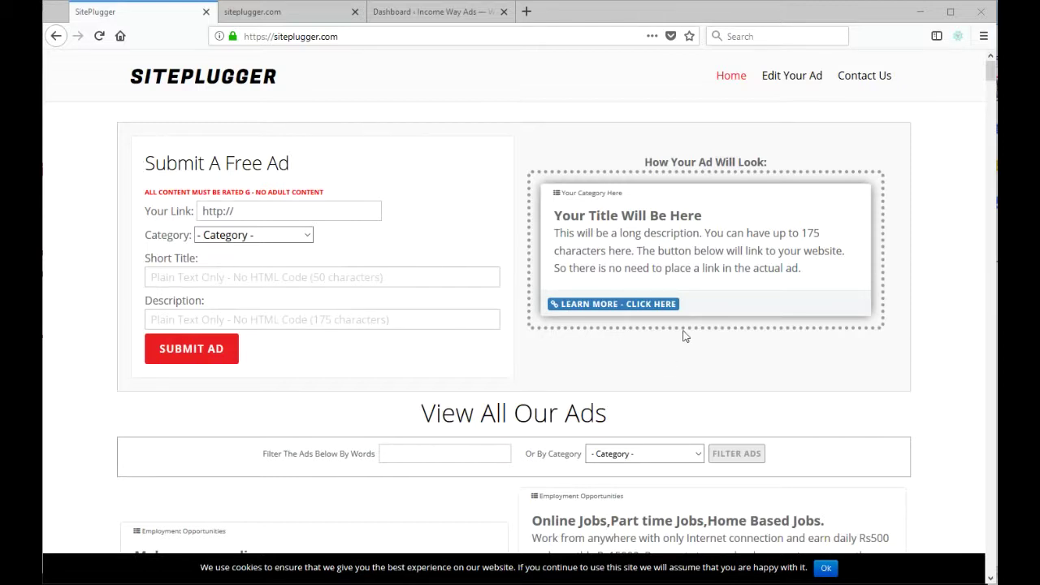
click(247, 209)
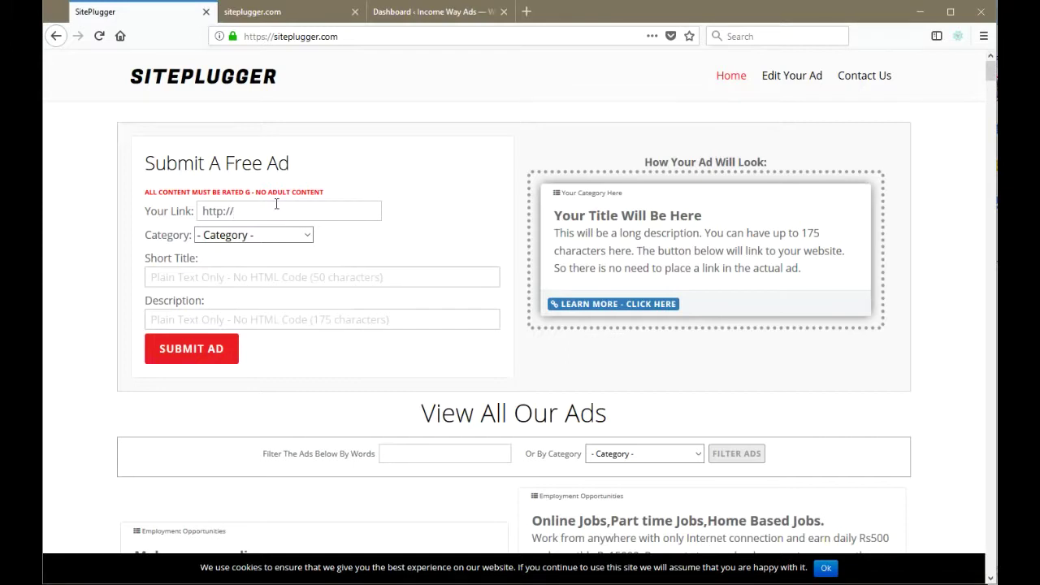
text(incomeway.com)
click(248, 235)
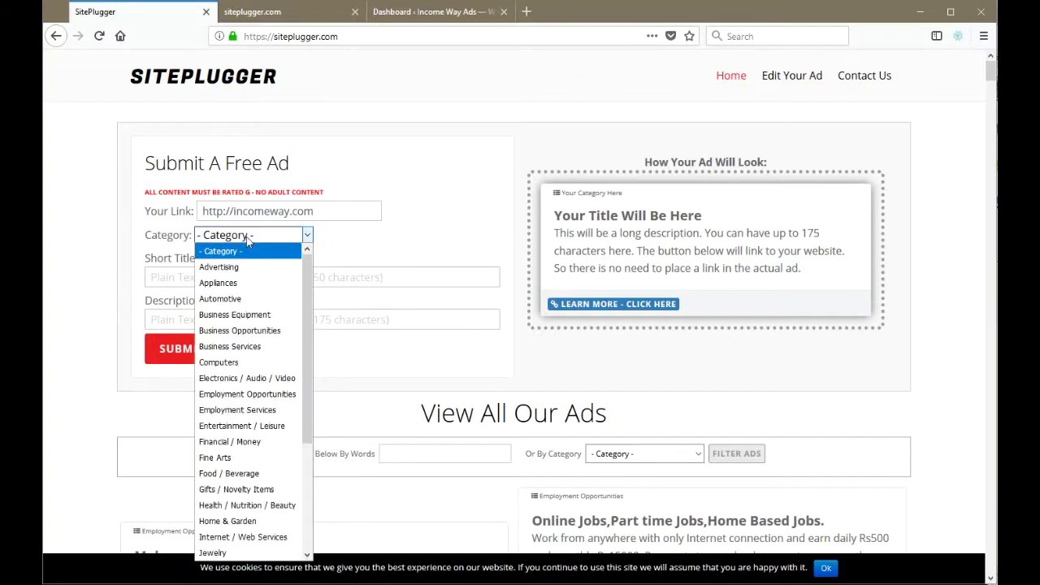
click(246, 331)
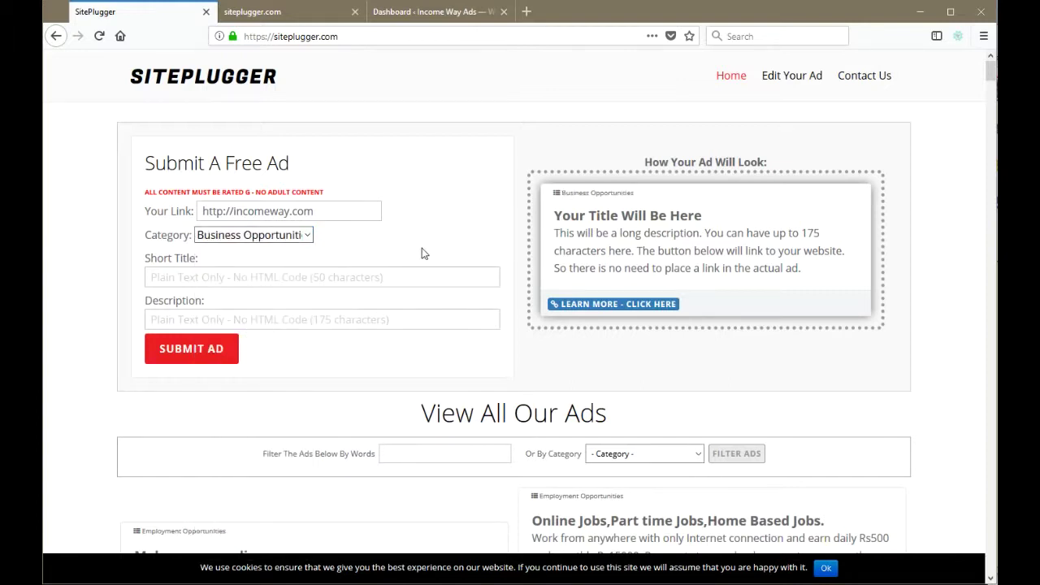
Fill in the ad's short title as "At incomeway you can get an ad site"
click(171, 278)
text(At)
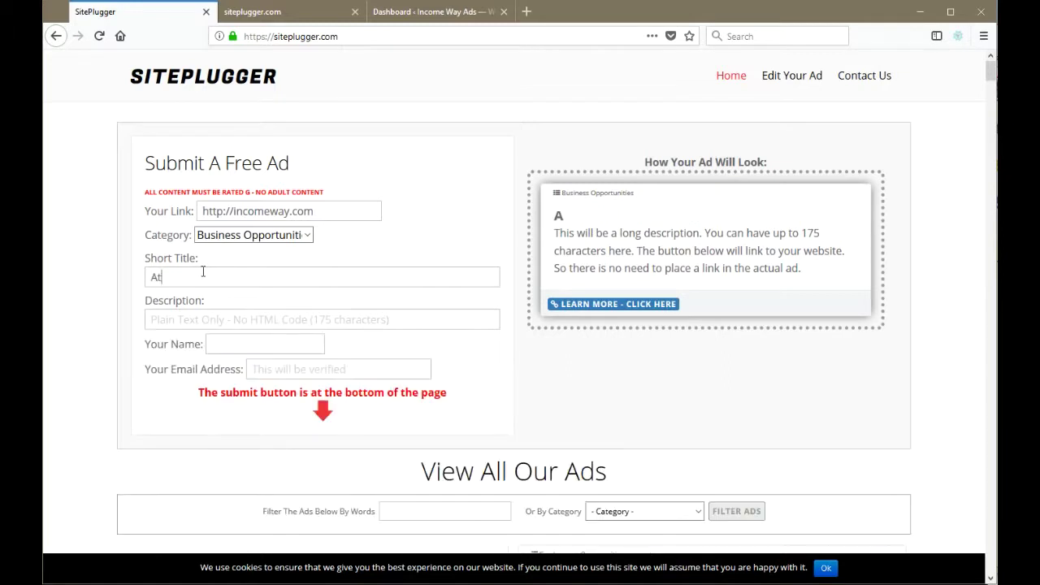
text( incomeway)
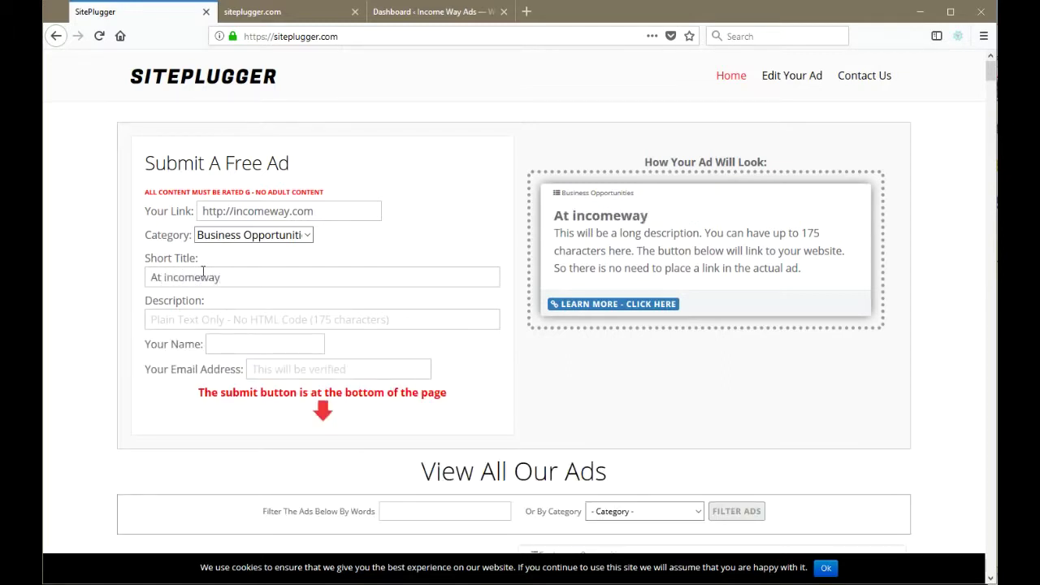
text( you can get an ad site)
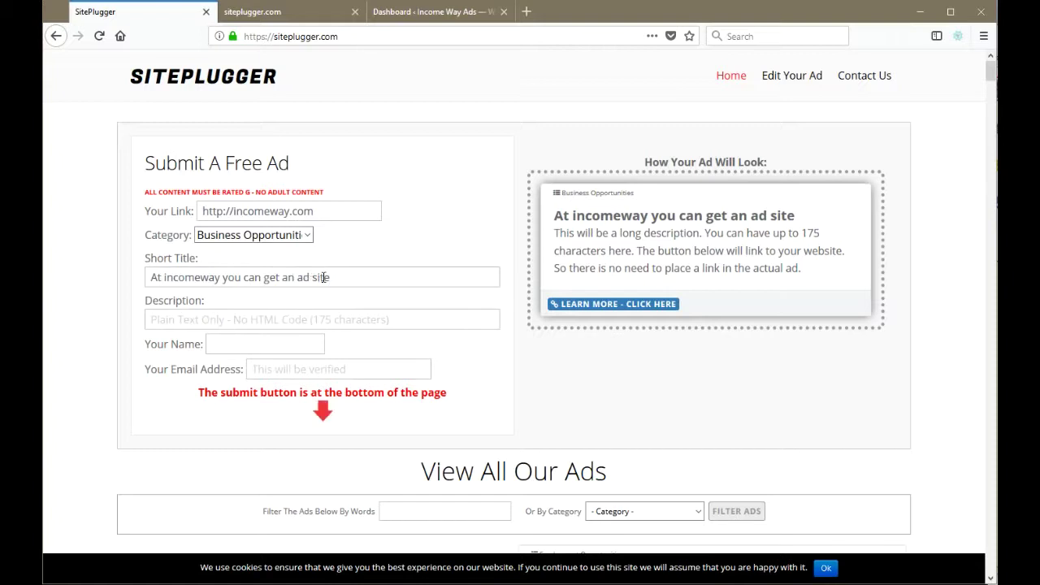
Fill in the ad's description as "Try a site today"
click(177, 319)
text(Try a)
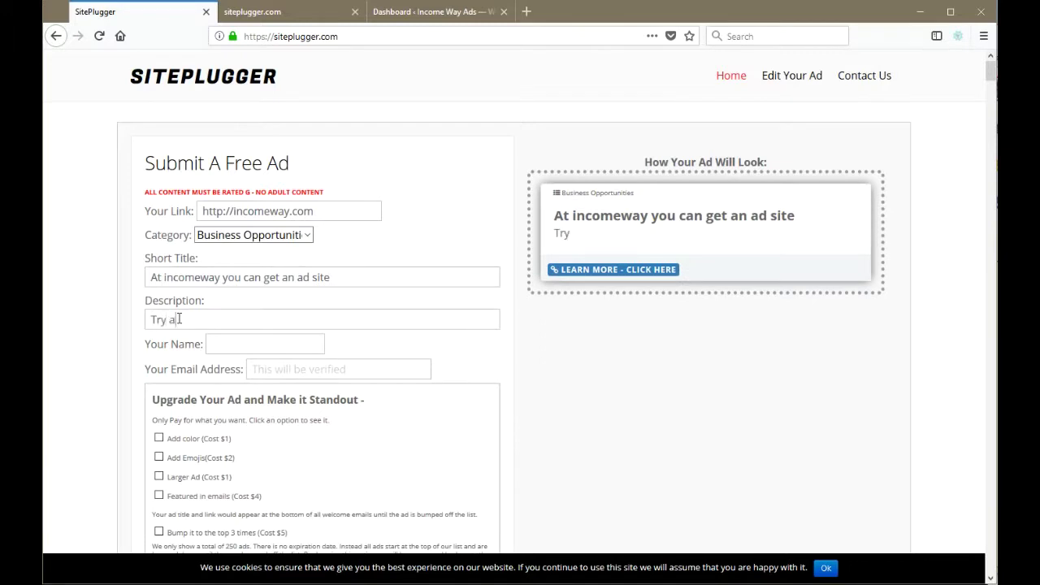
text( site today)
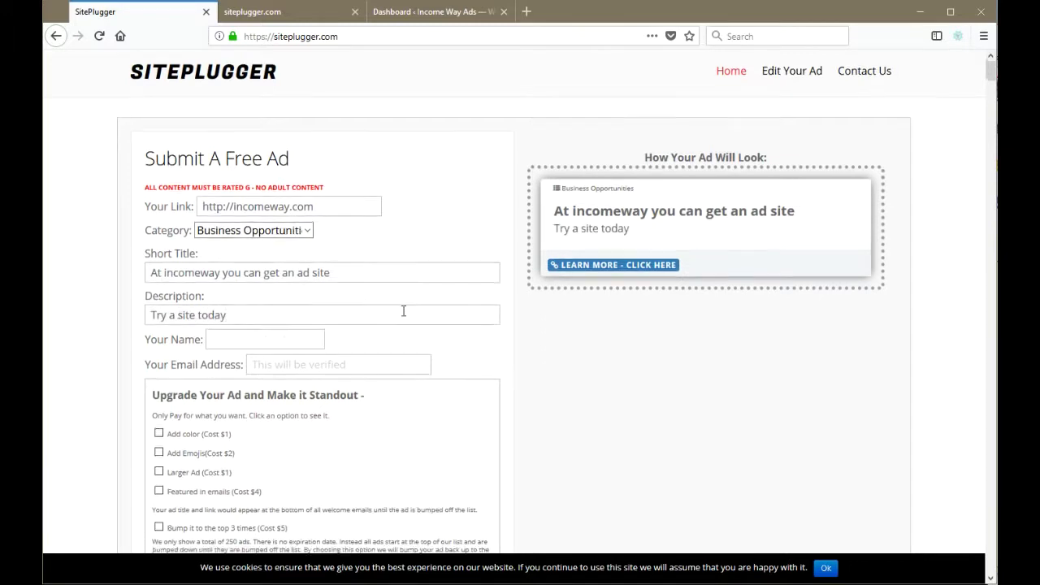
Review the paid upgrade options and their costs alongside the ad preview
scroll(357, 333, down, 3)
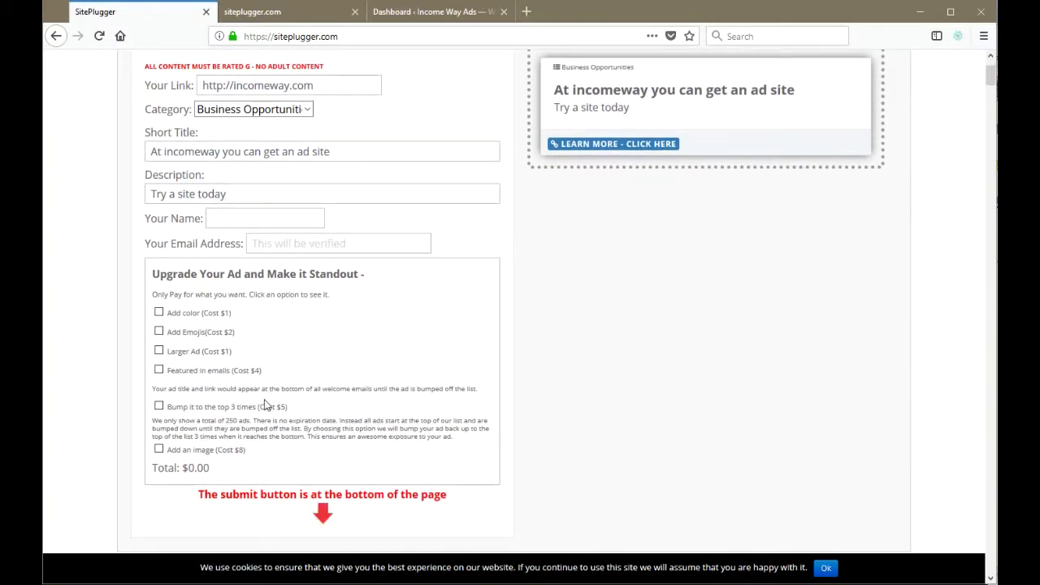
scroll(371, 228, up, 1)
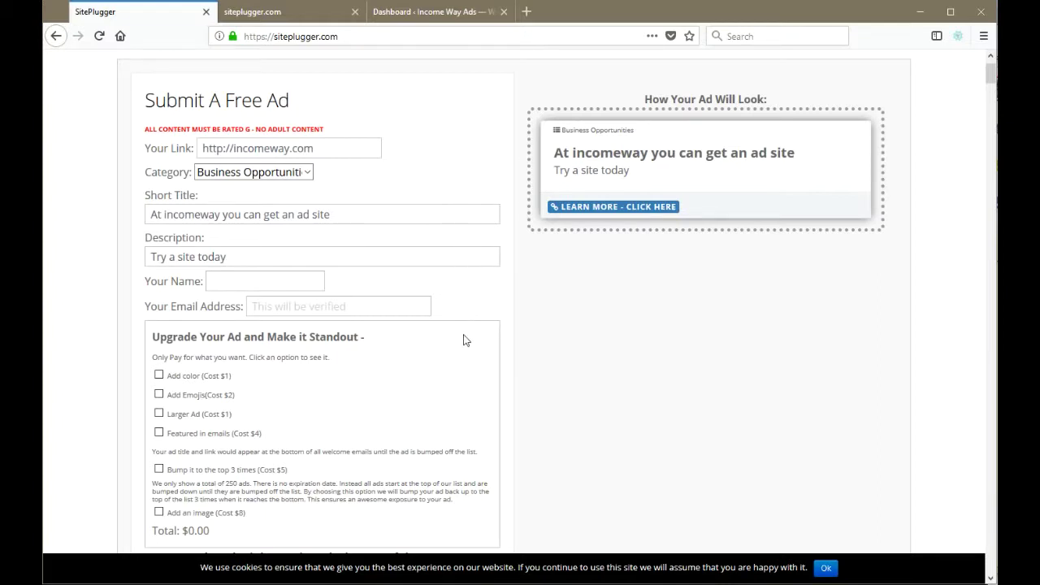
scroll(464, 335, down, 1)
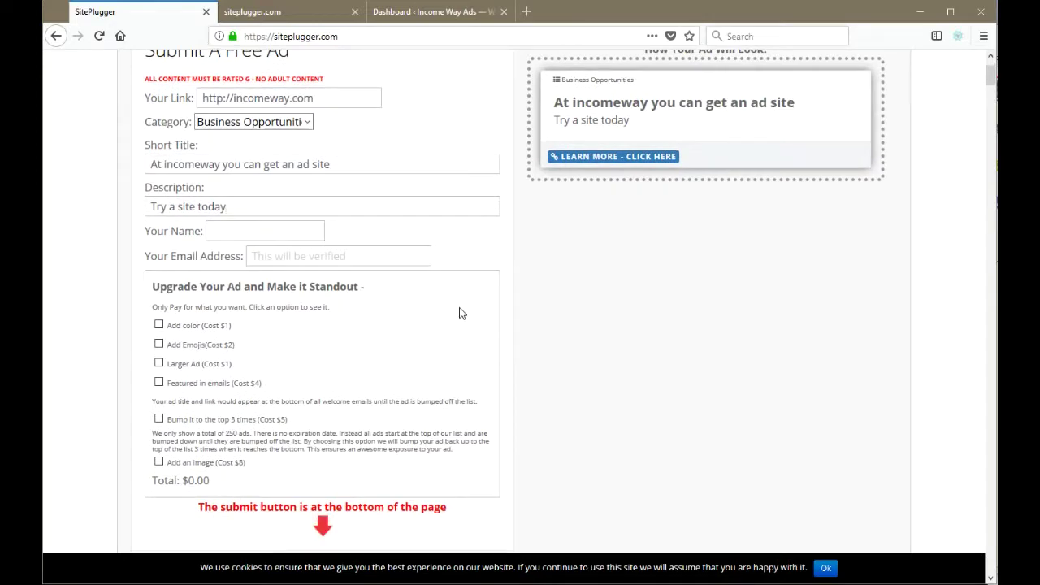
scroll(459, 313, up, 1)
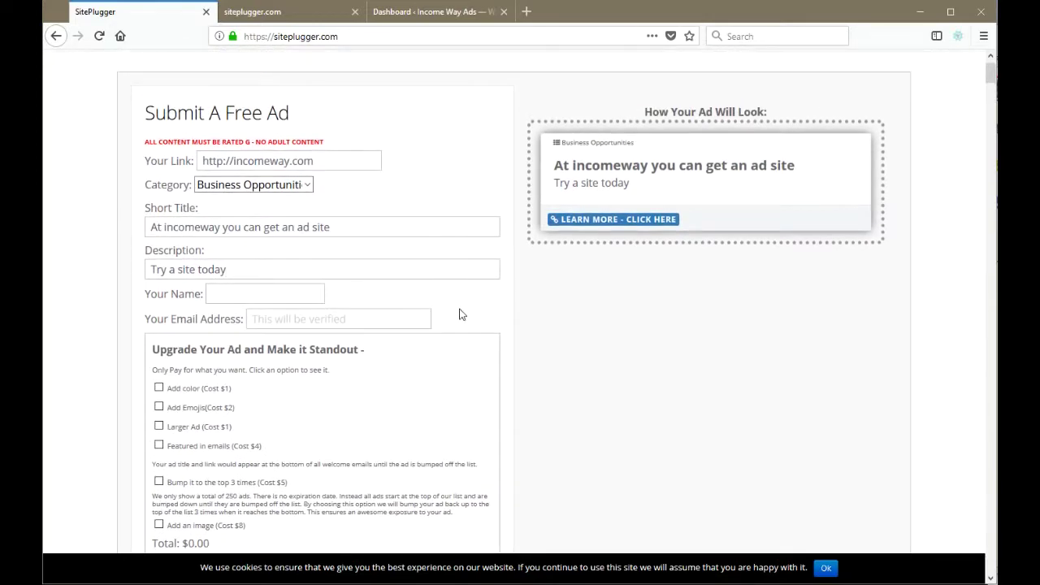
scroll(459, 315, down, 1)
scroll(460, 313, up, 1)
scroll(463, 268, down, 1)
scroll(460, 276, down, 1)
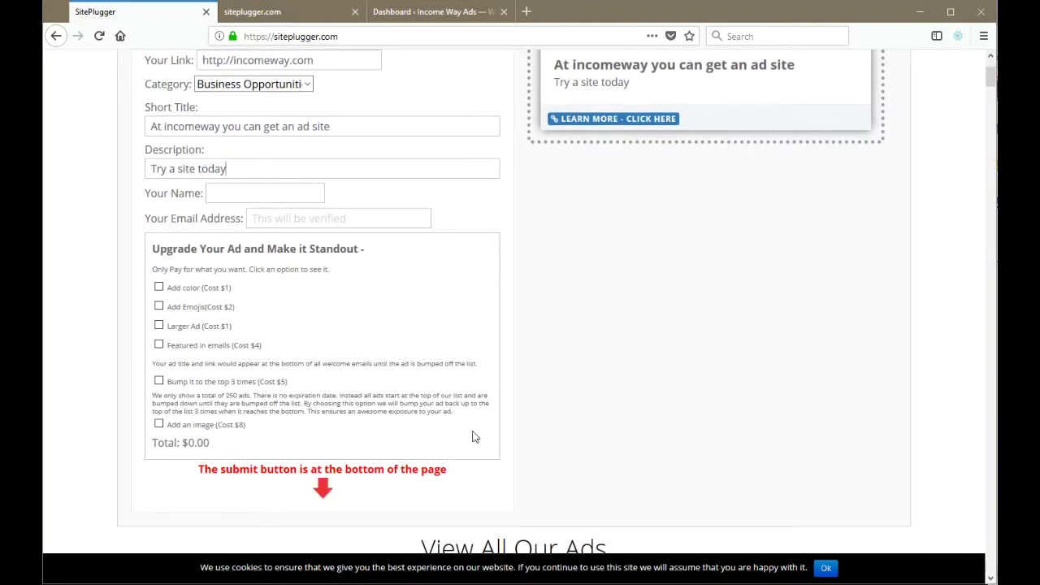
Look through the existing ads listed below the submission form, and return to the form's ad preview
scroll(494, 276, down, 3)
scroll(494, 277, down, 4)
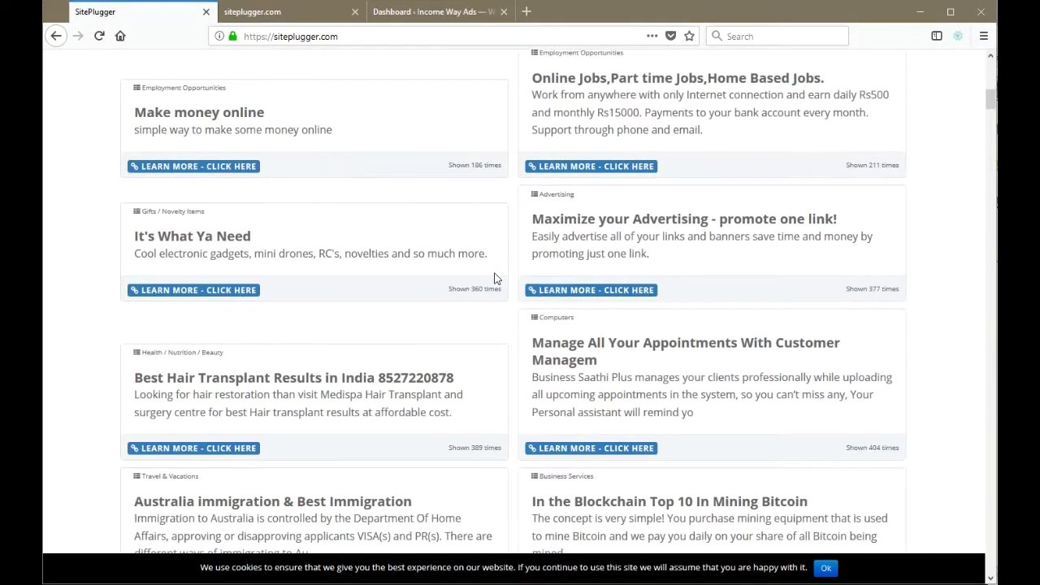
scroll(503, 285, up, 2)
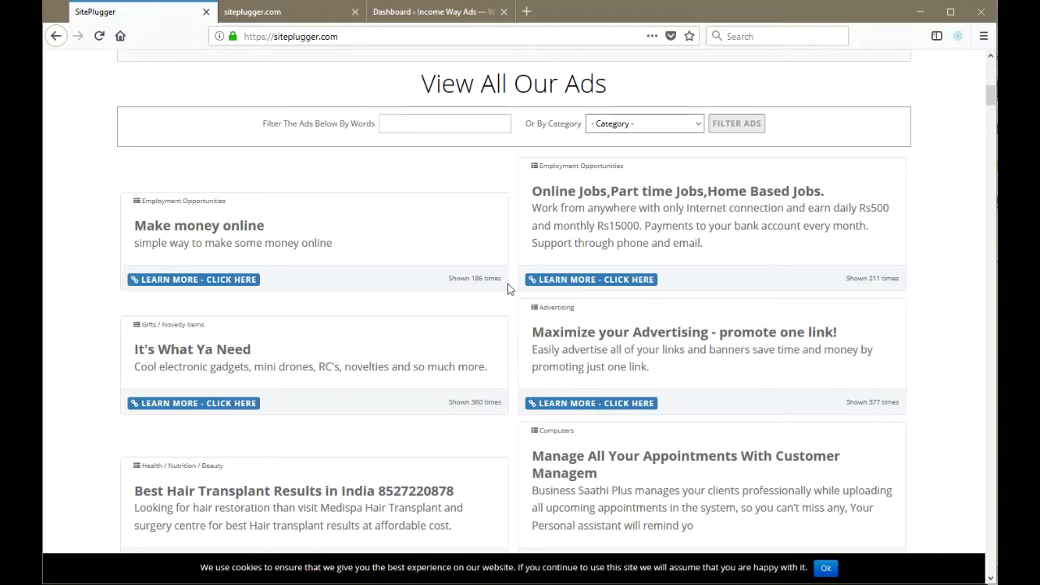
scroll(506, 288, up, 2)
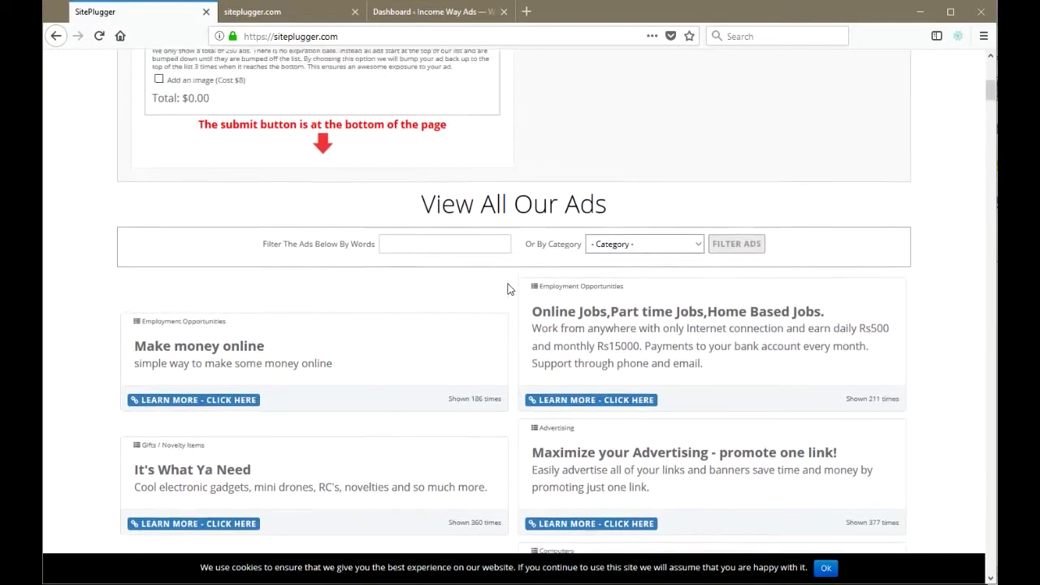
scroll(530, 263, down, 1)
scroll(531, 265, up, 1)
scroll(529, 266, up, 5)
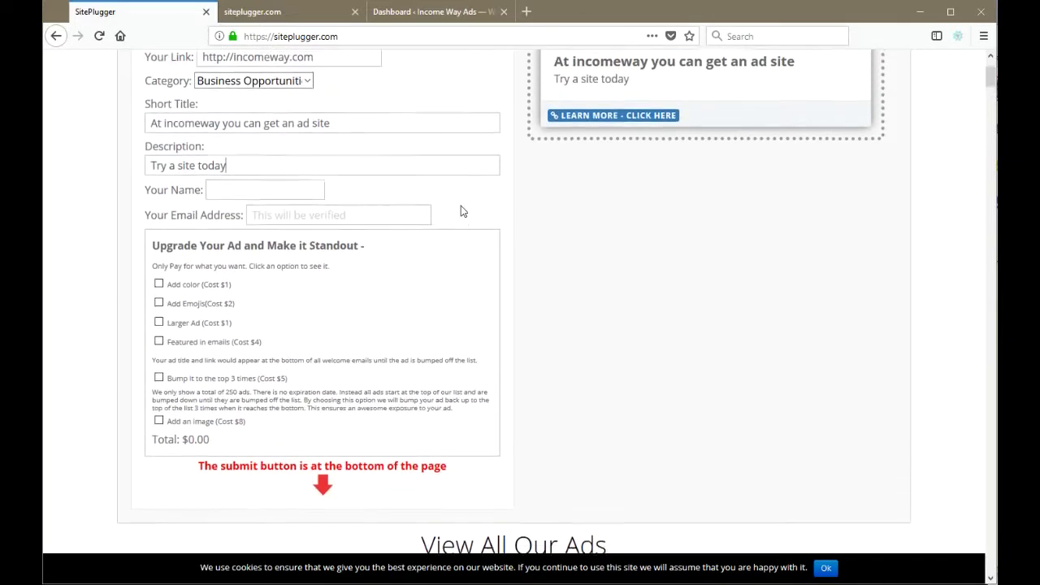
scroll(461, 212, up, 1)
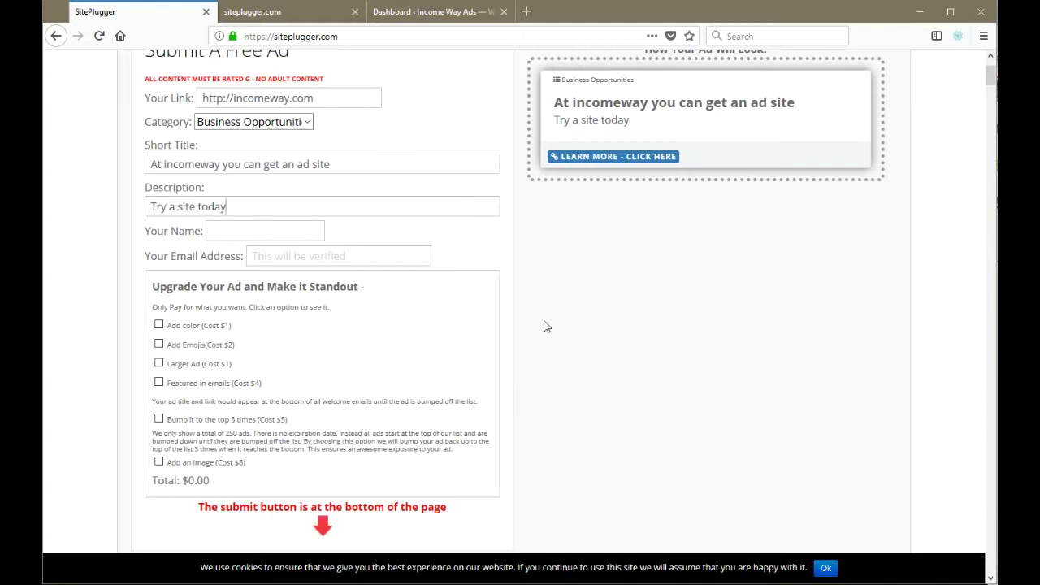
scroll(520, 232, up, 1)
scroll(517, 226, up, 1)
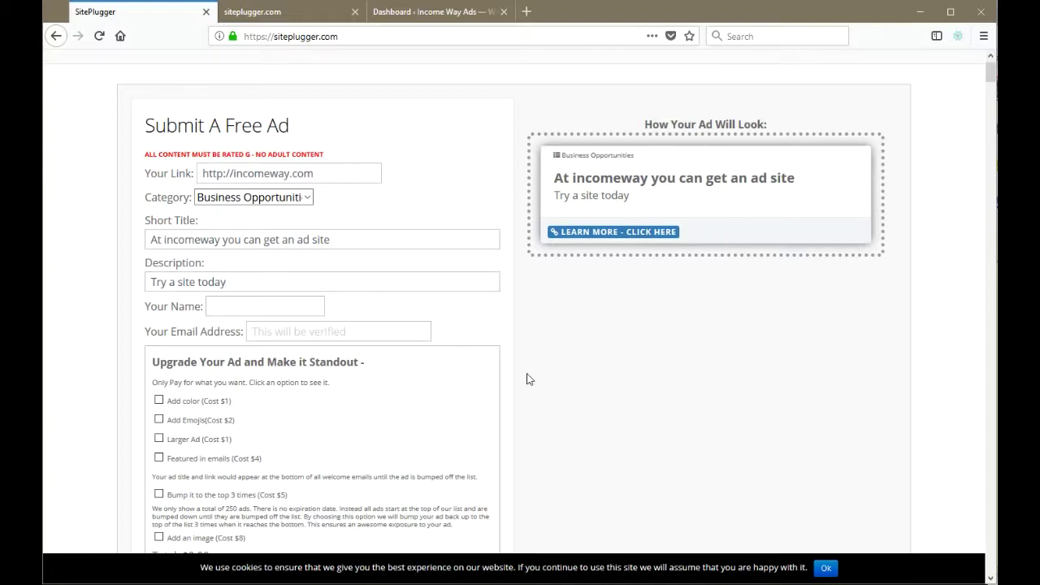
Enable the Add color upgrade and set the ad's color scheme to Light Green
scroll(526, 374, down, 3)
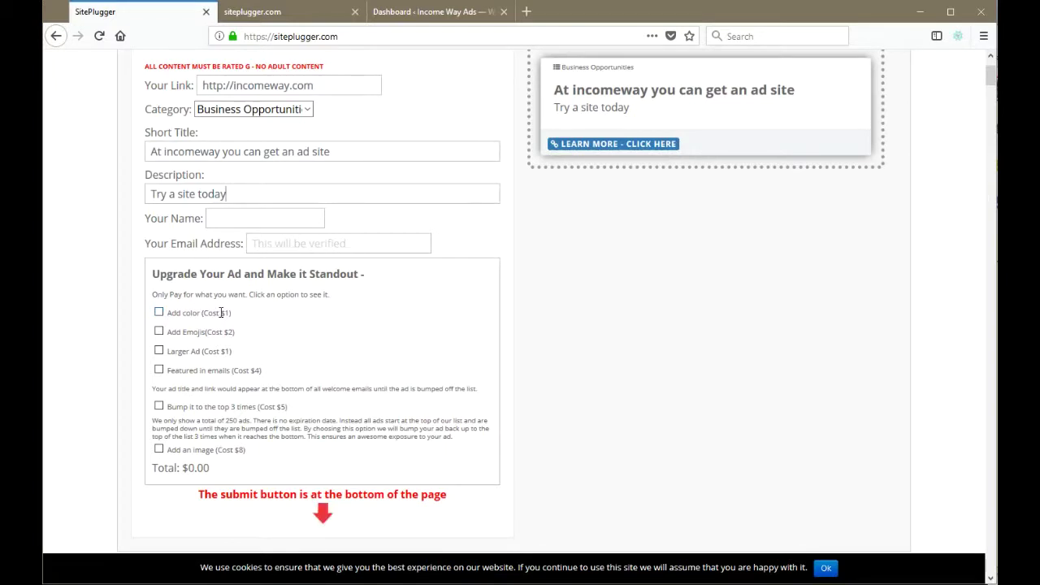
click(158, 312)
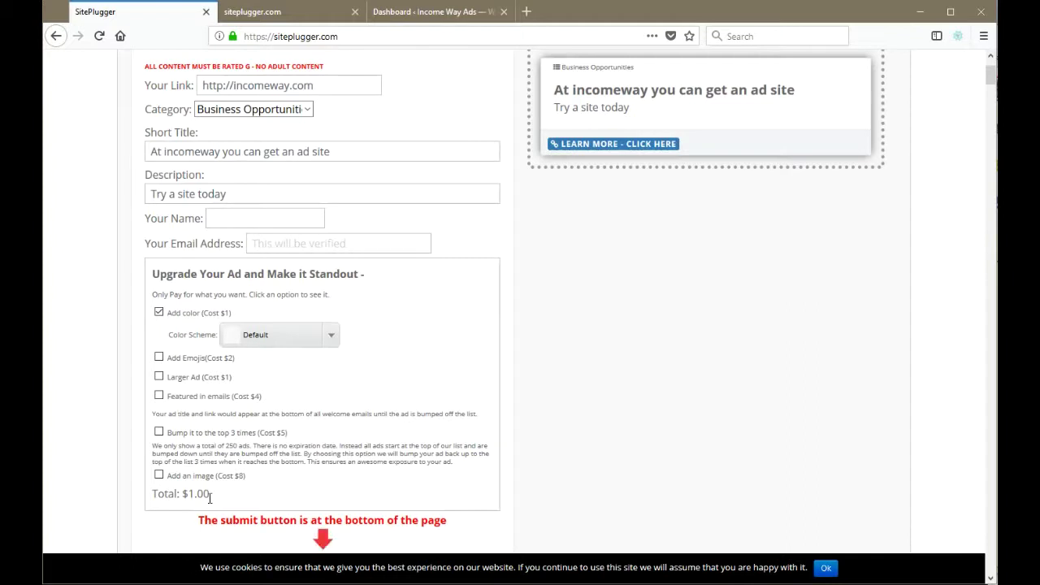
click(330, 334)
scroll(272, 386, down, 1)
scroll(269, 387, down, 1)
click(275, 421)
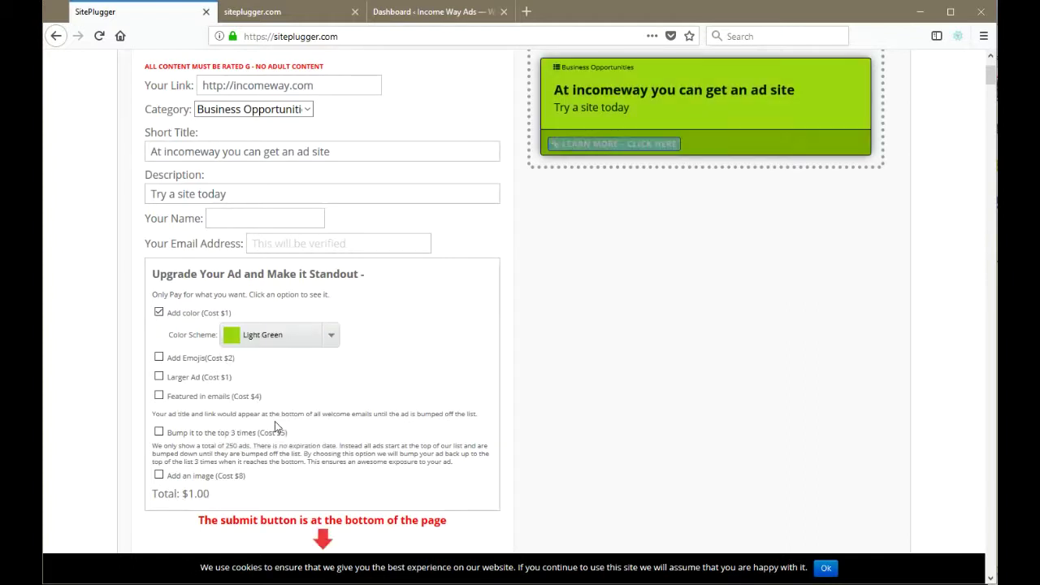
Enable the Add Emojis upgrade and insert a laughing smiley emoji at the start of the short title
scroll(435, 305, down, 1)
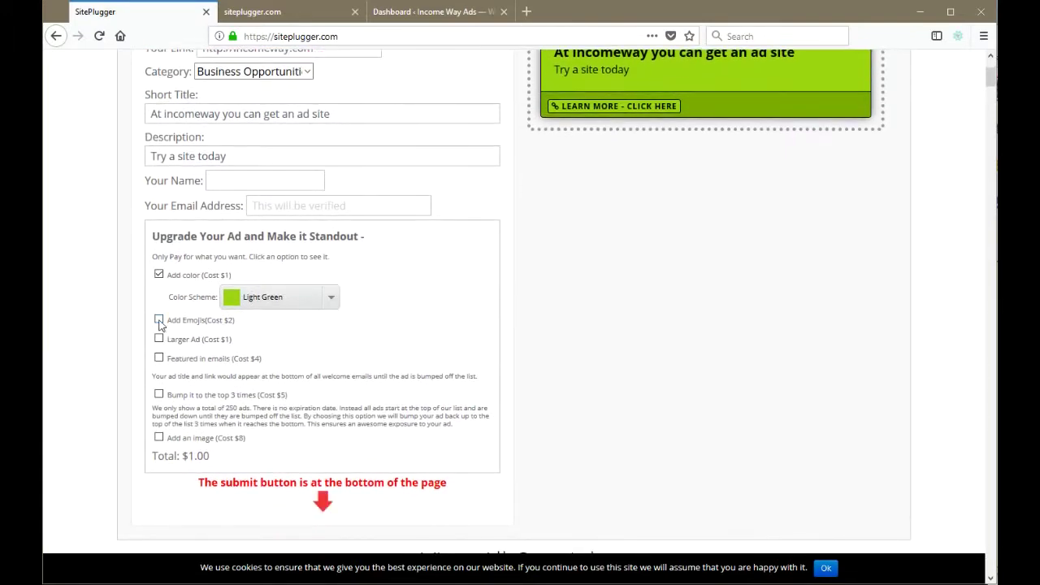
click(158, 321)
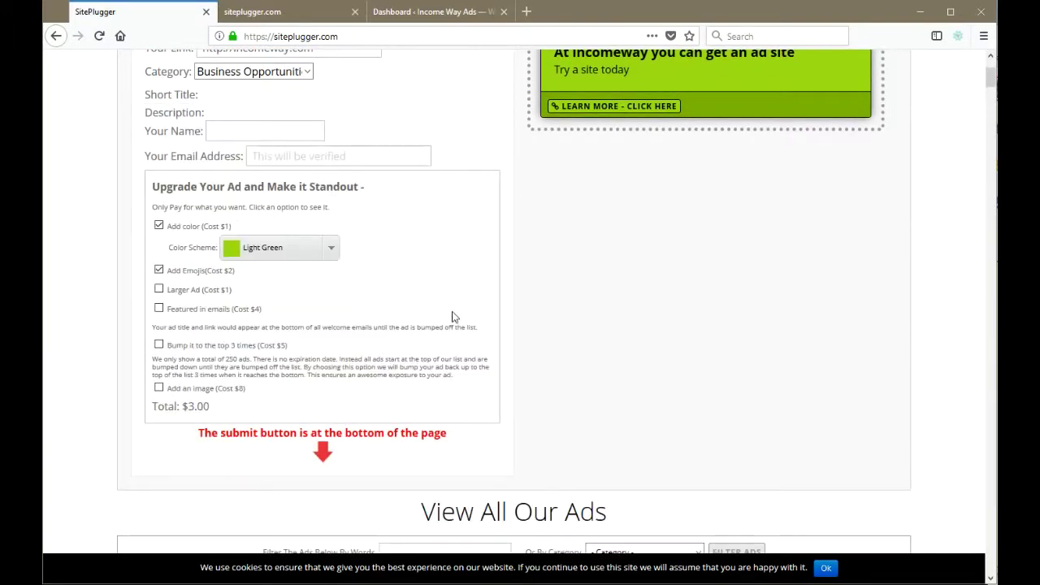
scroll(459, 313, up, 2)
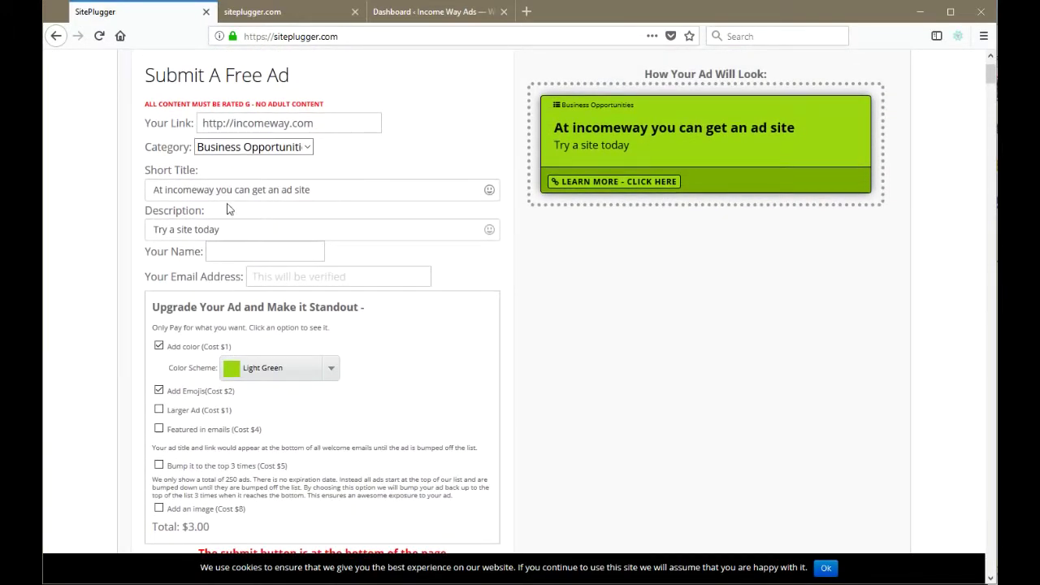
click(154, 189)
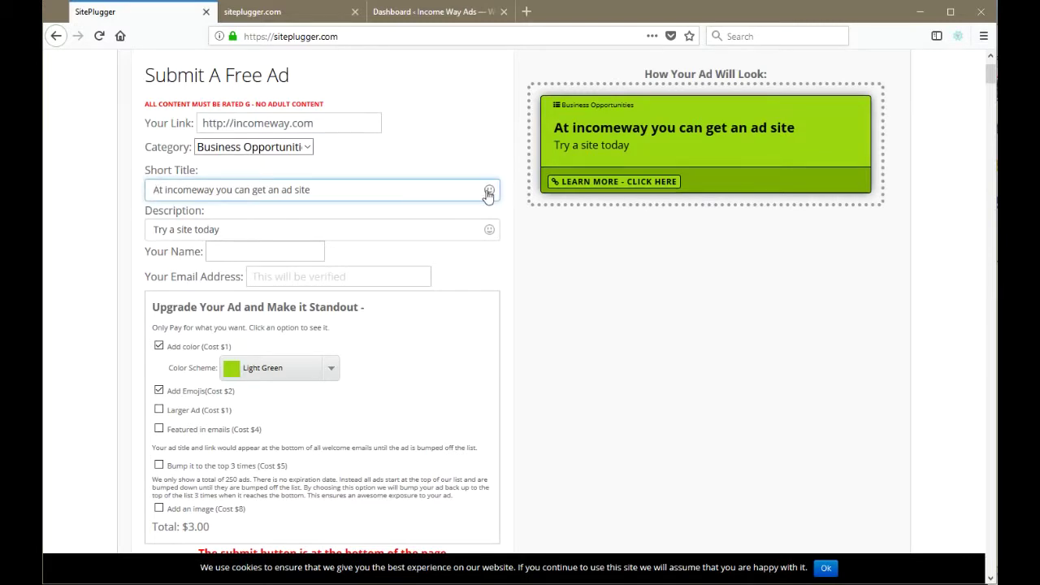
click(489, 191)
scroll(390, 179, up, 1)
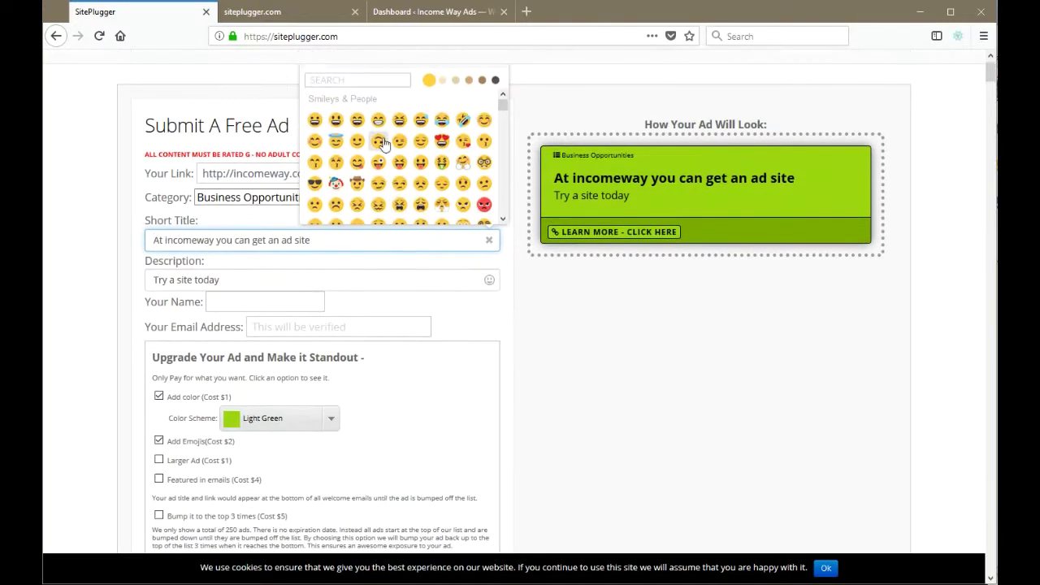
click(358, 70)
click(521, 284)
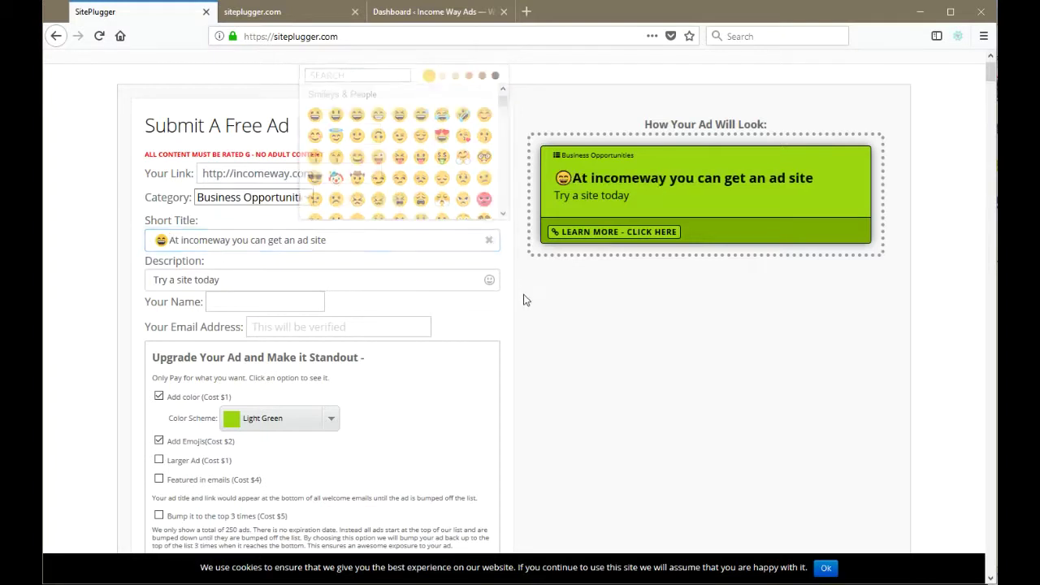
Enable the Larger Ad and Featured in emails upgrades for the ad
scroll(471, 366, down, 1)
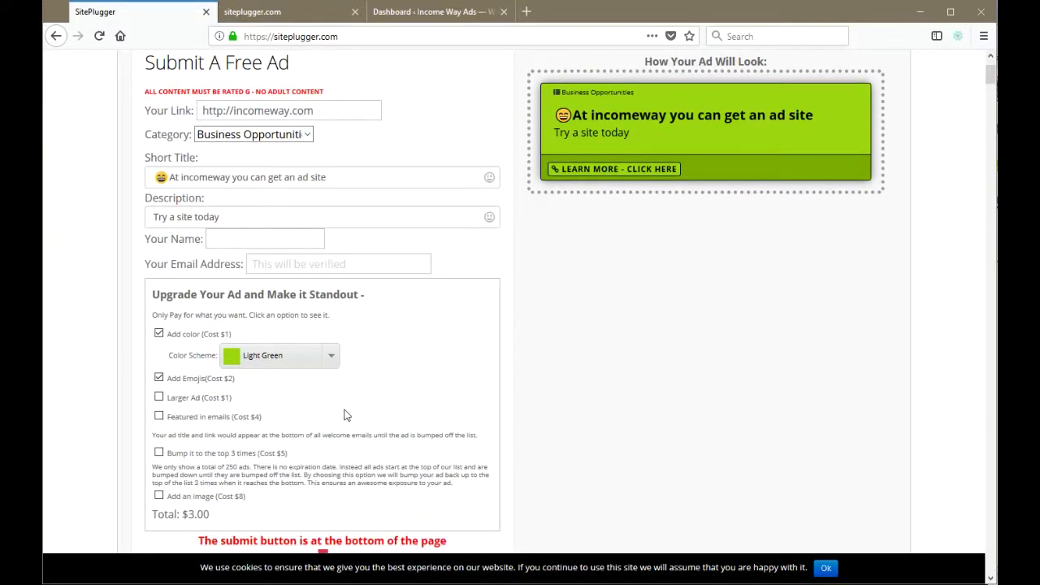
scroll(344, 413, down, 1)
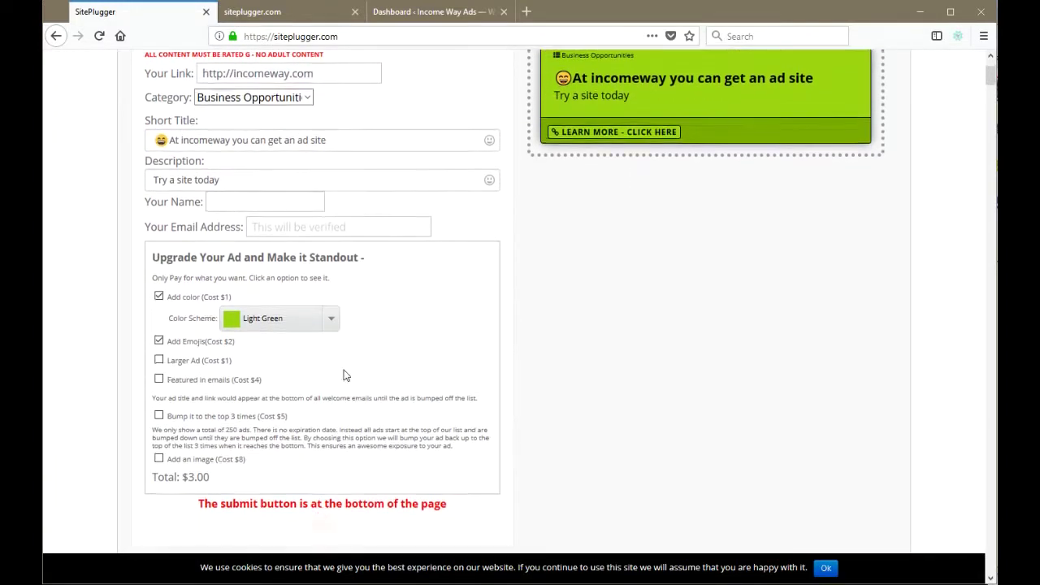
click(159, 360)
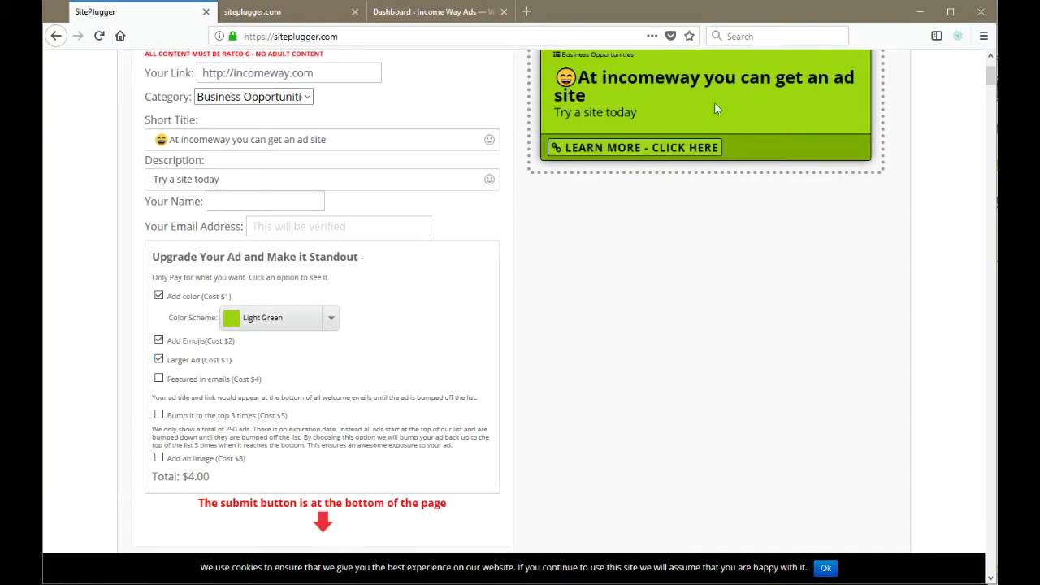
click(159, 379)
scroll(433, 370, up, 2)
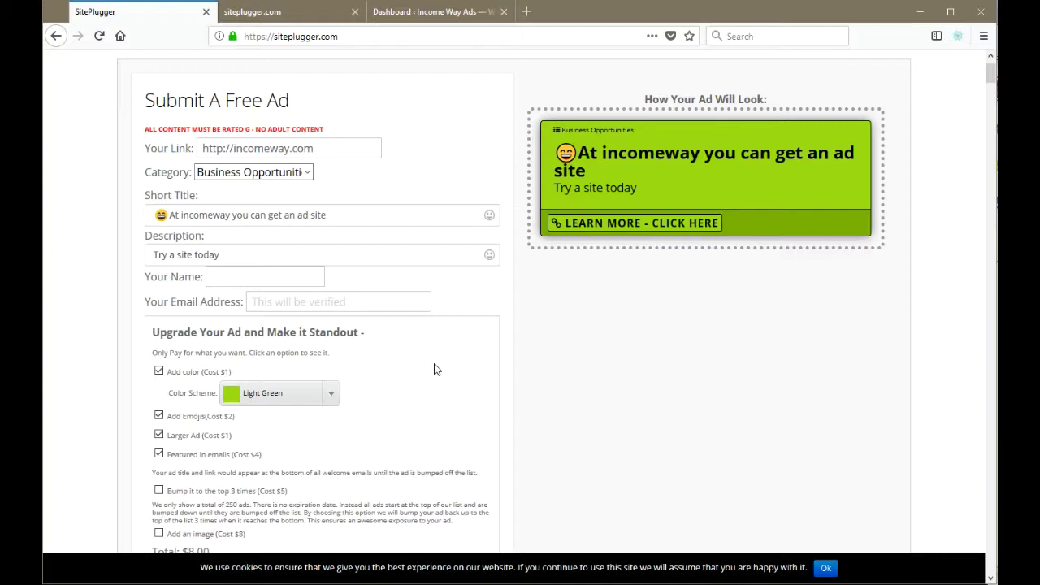
scroll(458, 344, down, 1)
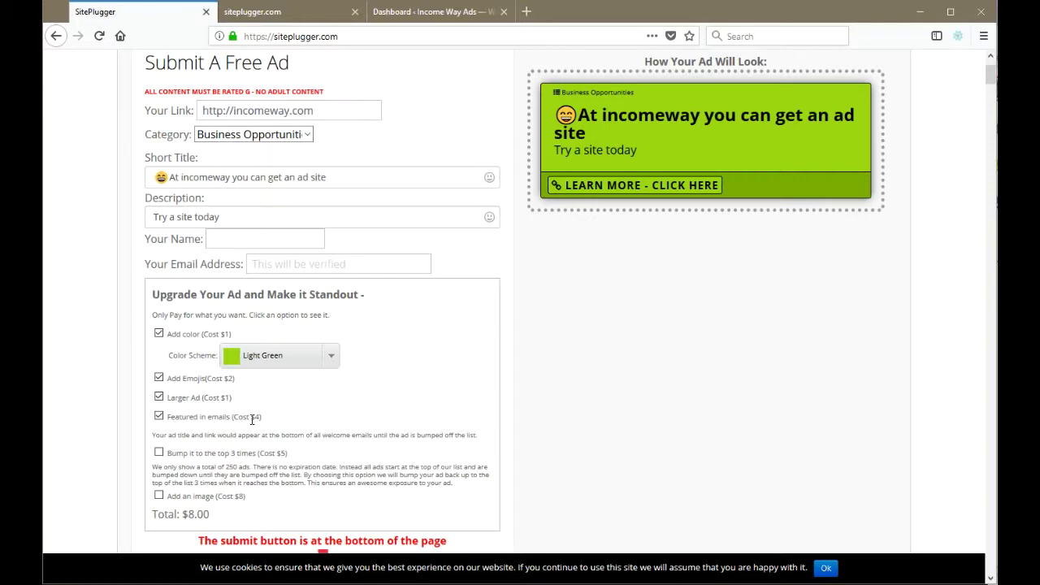
scroll(446, 346, down, 2)
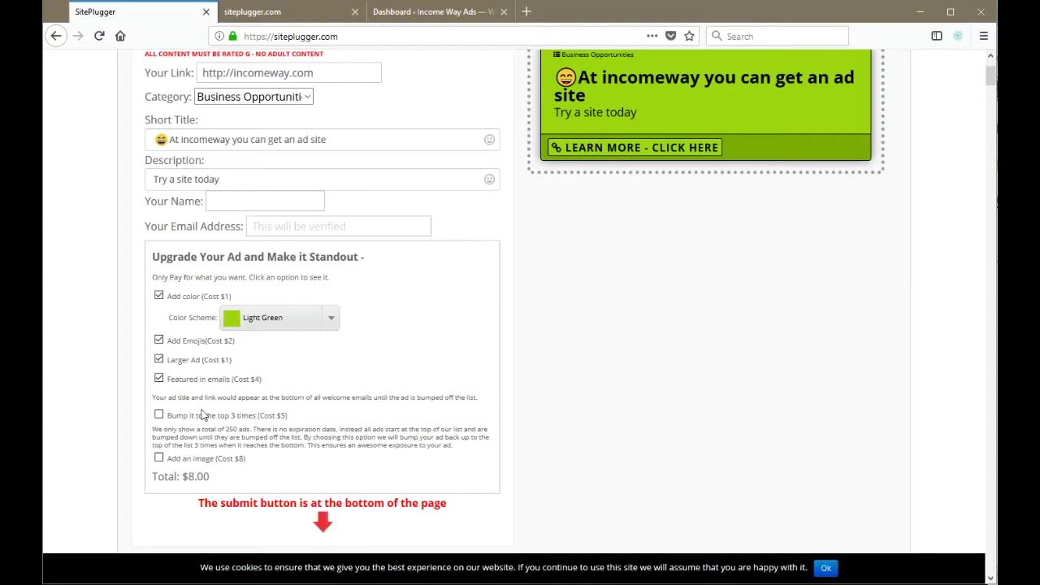
scroll(561, 268, down, 1)
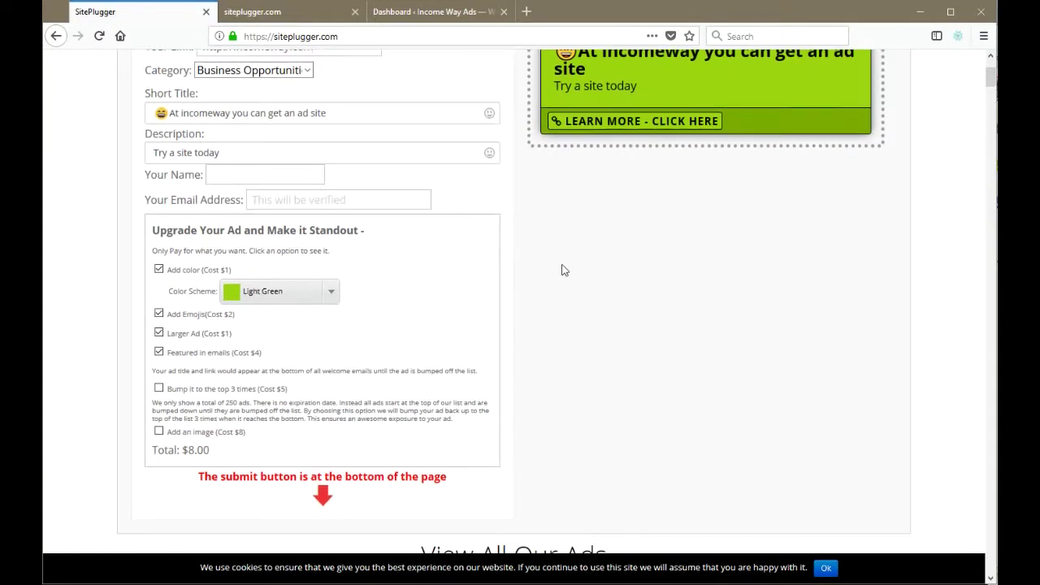
Enable the Bump it to the top 3 times and Add an image upgrades, and return to the ad preview
scroll(557, 266, down, 1)
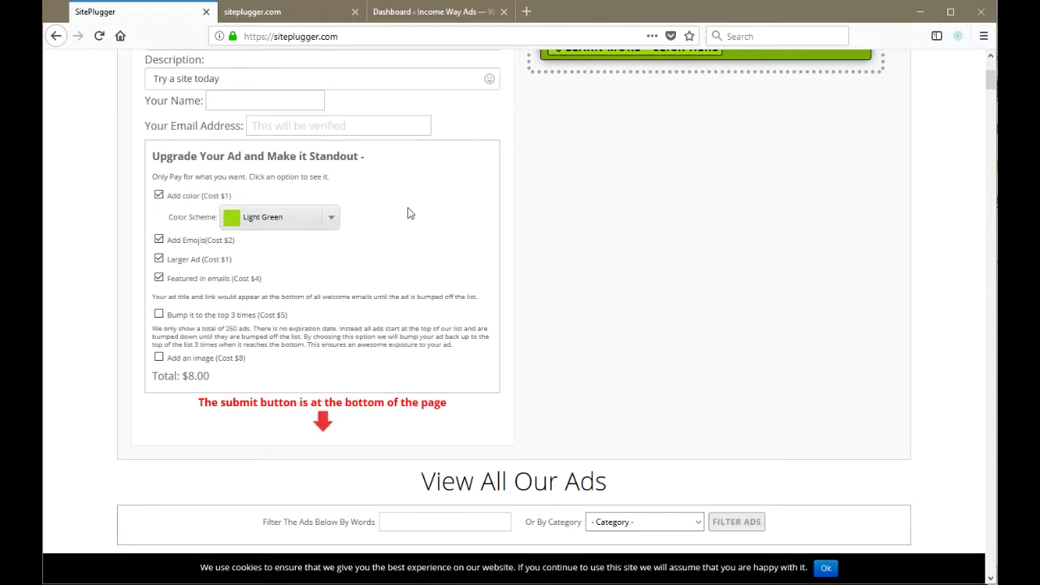
scroll(409, 213, down, 1)
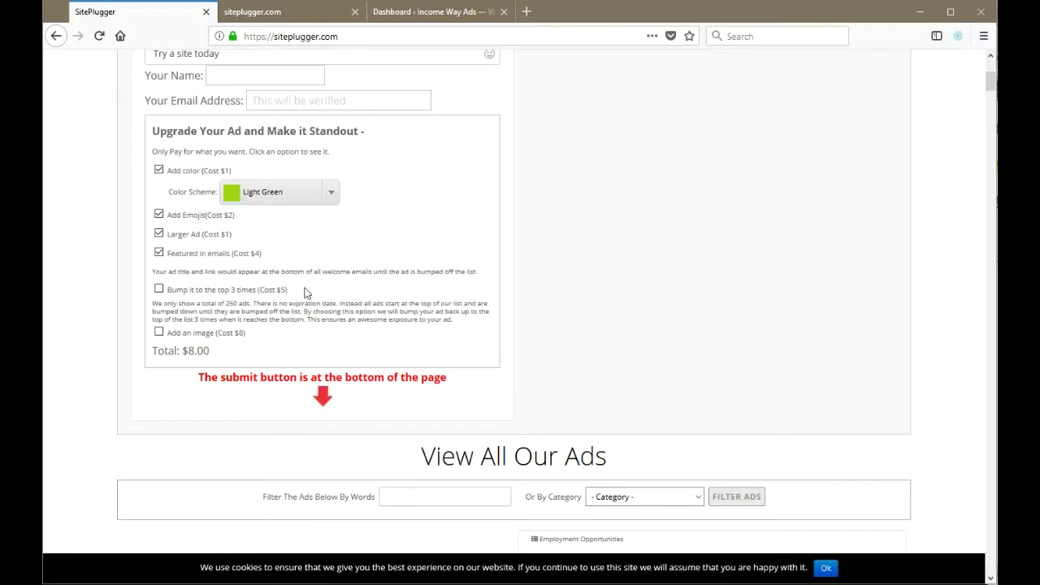
click(159, 290)
scroll(366, 268, down, 1)
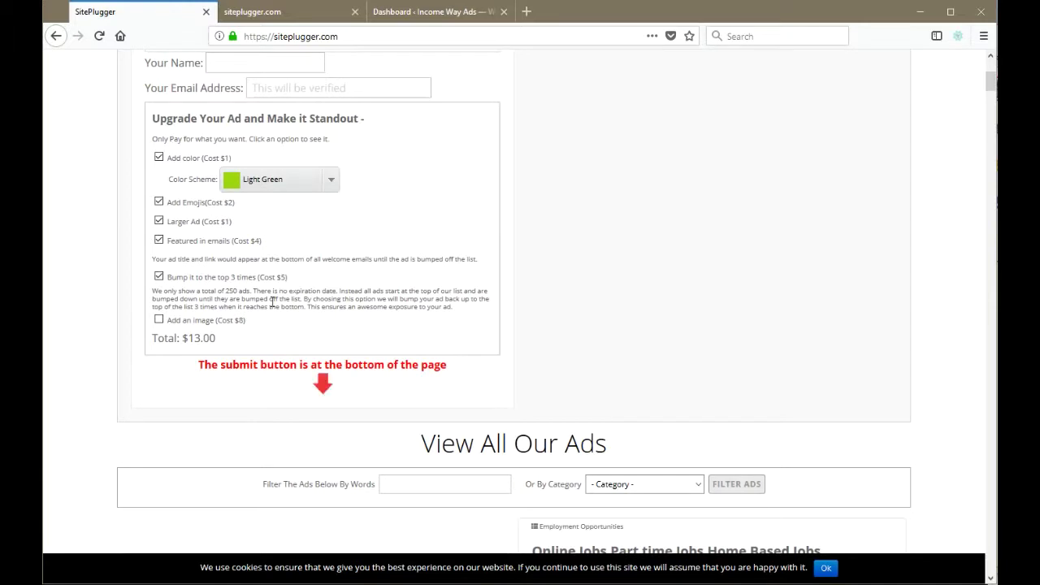
click(159, 321)
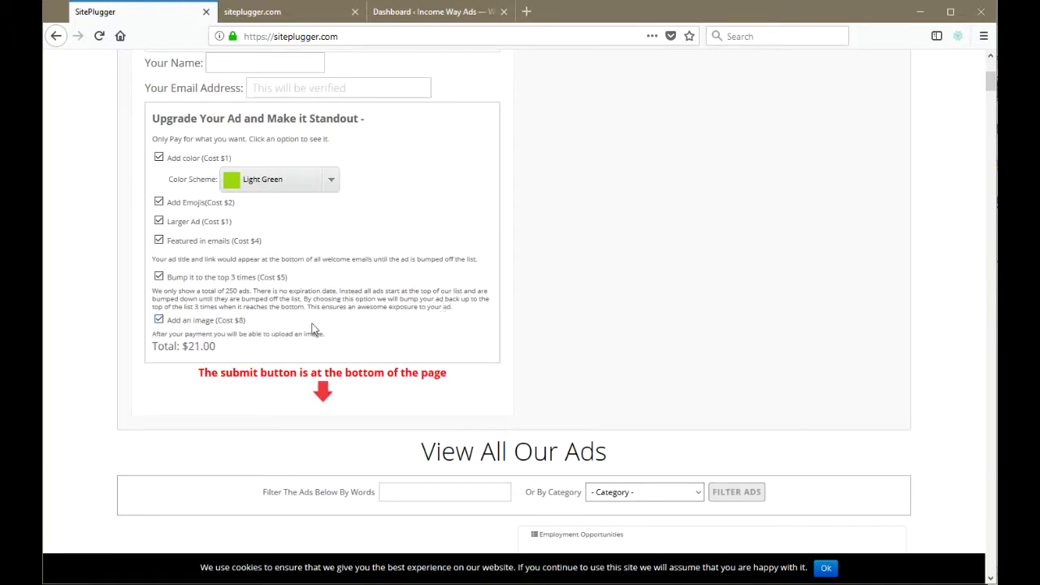
scroll(434, 341, up, 2)
scroll(479, 336, up, 5)
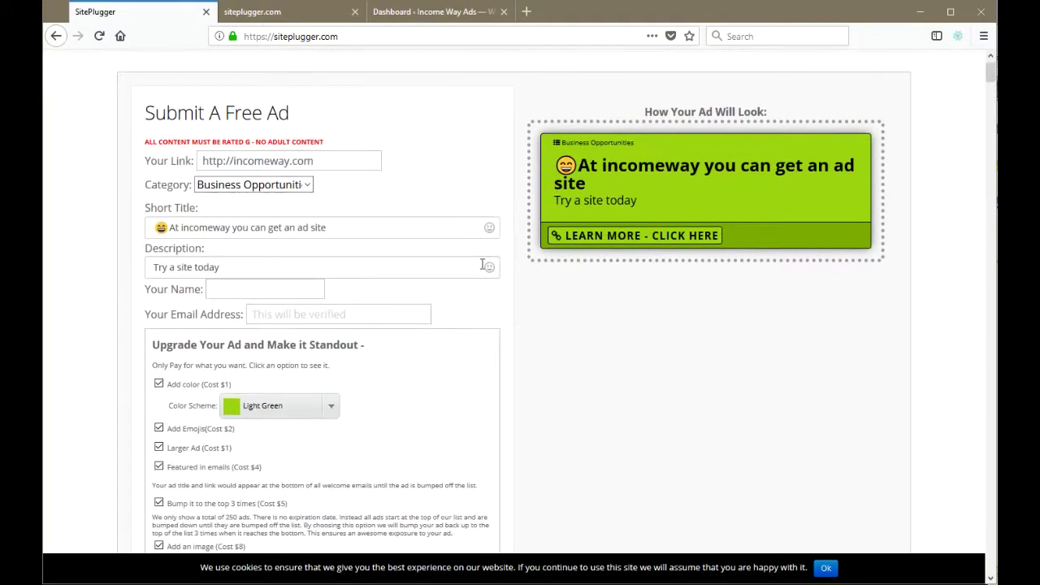
Copy the word Blockchain from the title of the Mining Bitcoin ad in the list of all ads
scroll(484, 293, down, 10)
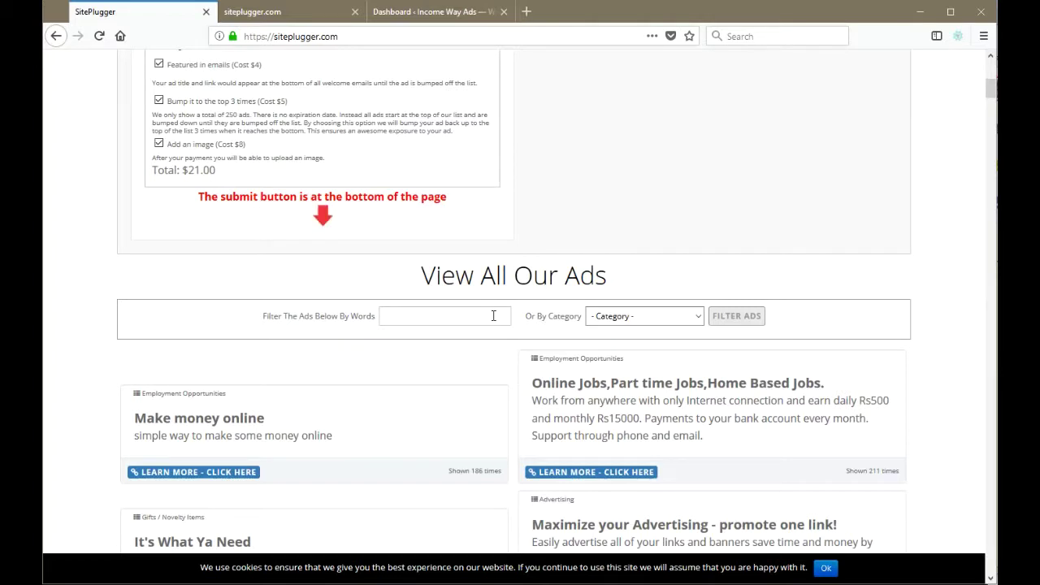
scroll(515, 105, up, 2)
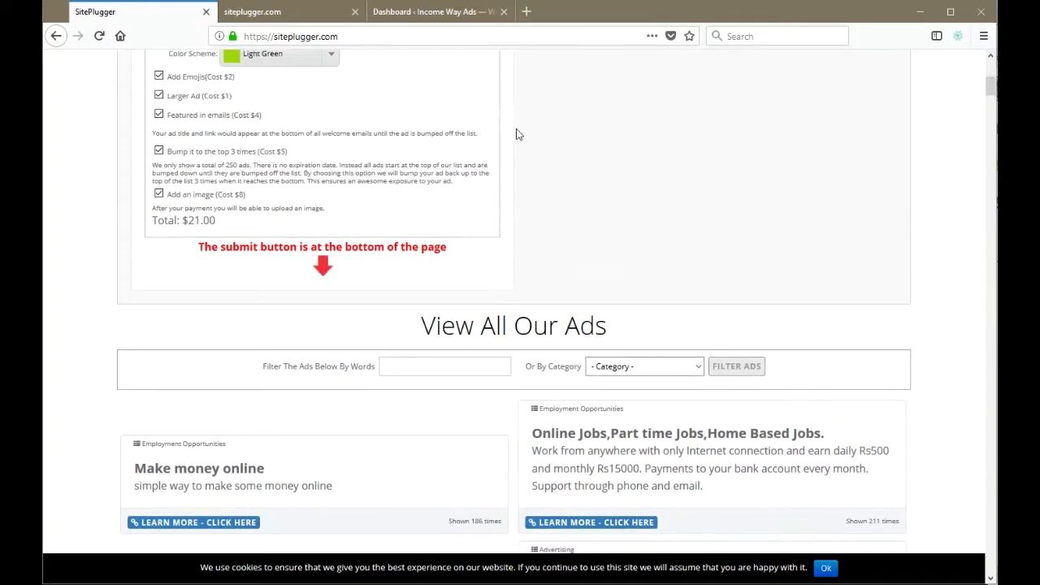
scroll(528, 243, down, 2)
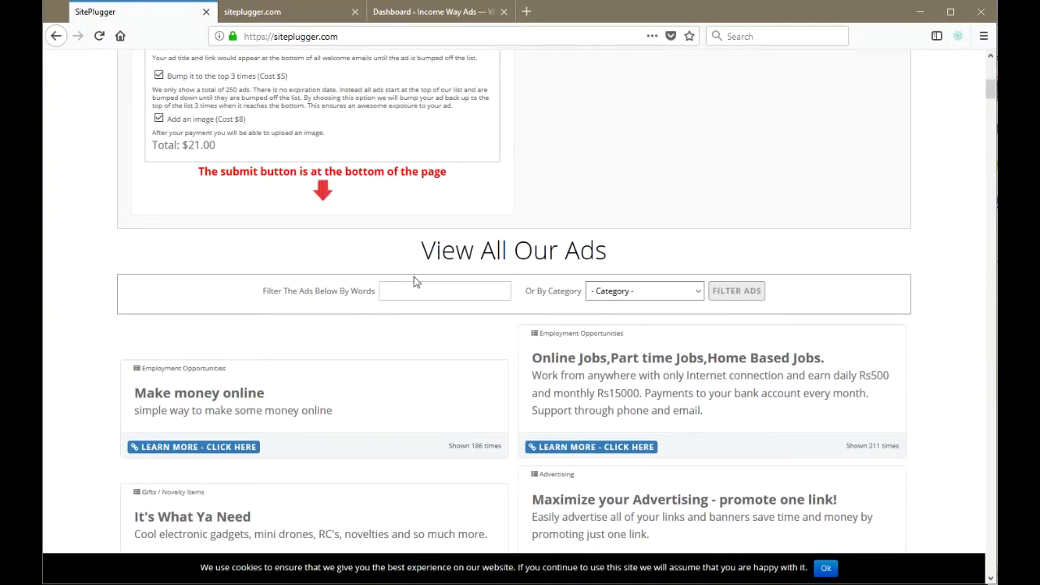
scroll(453, 251, down, 1)
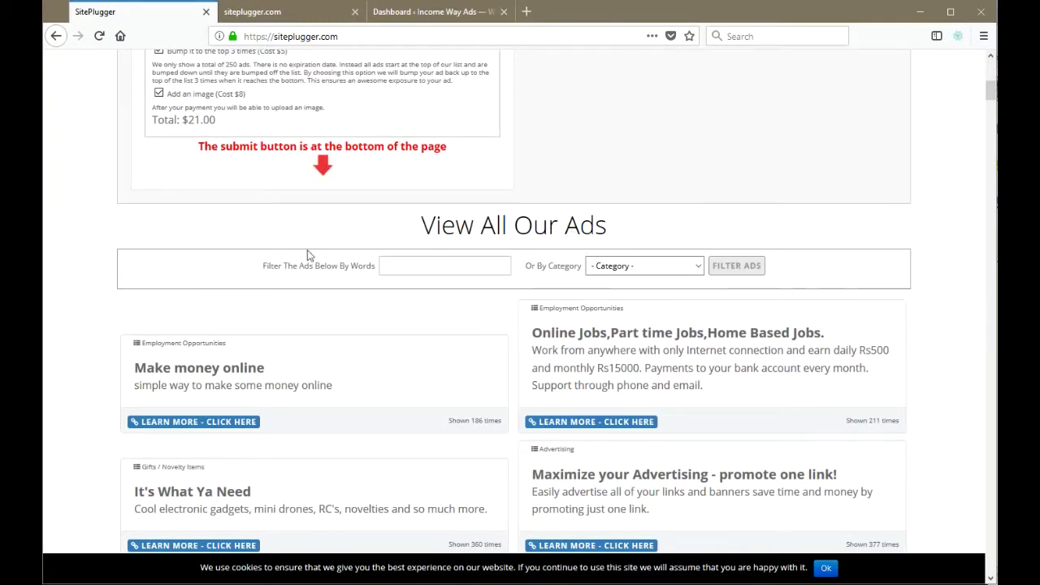
scroll(501, 260, down, 1)
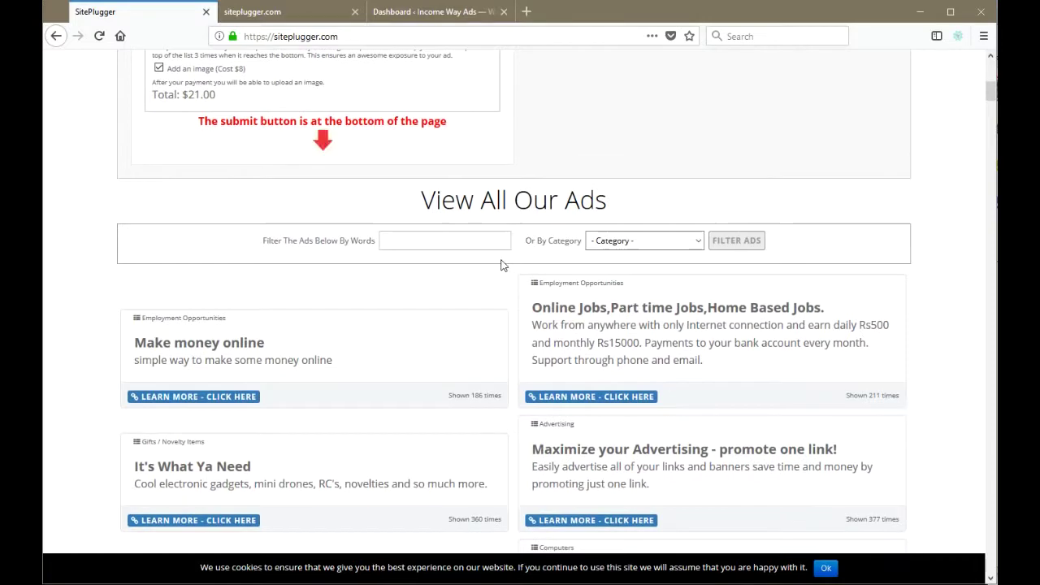
scroll(501, 264, down, 2)
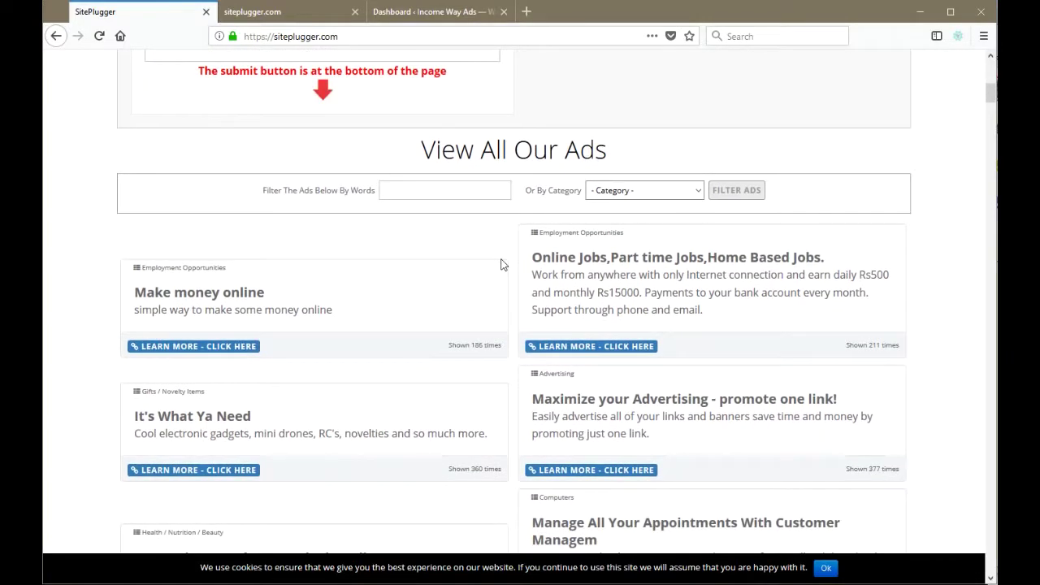
scroll(455, 225, down, 6)
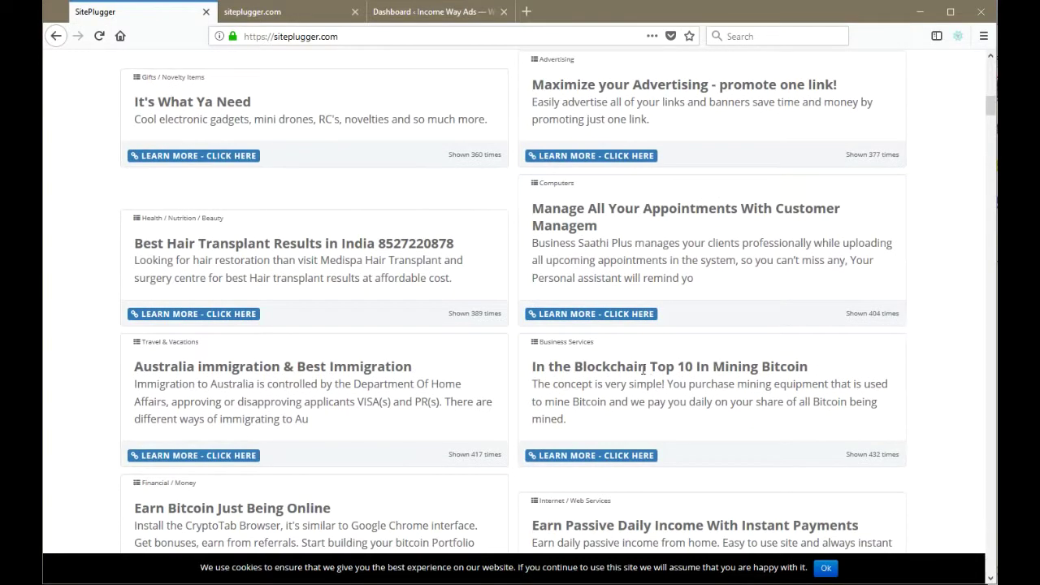
drag(646, 367, 574, 367)
key(ctrl+c)
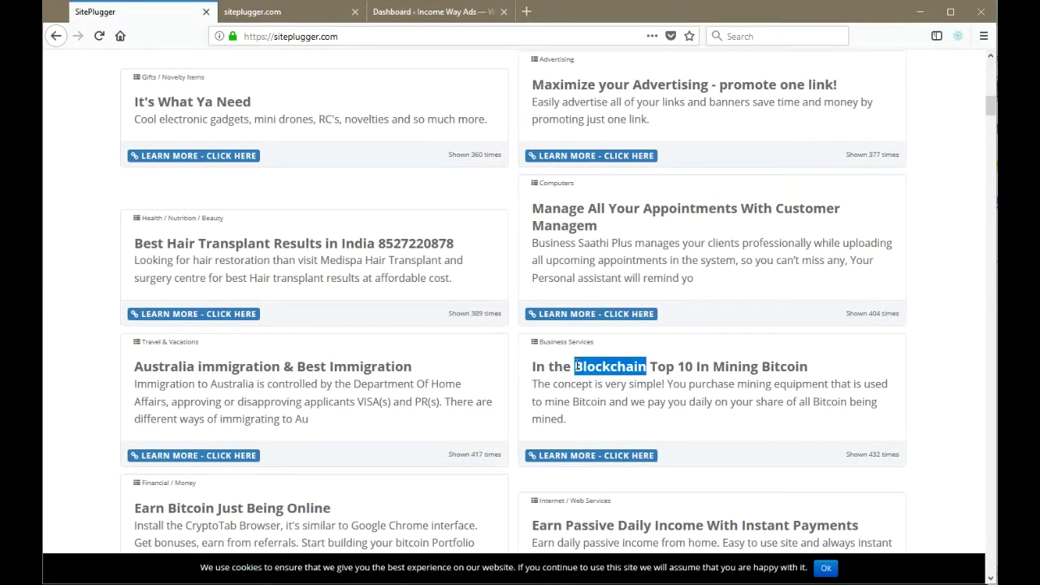
Filter the listed ads by the copied word Blockchain and look through the list for matching ads
scroll(544, 342, up, 6)
click(394, 190)
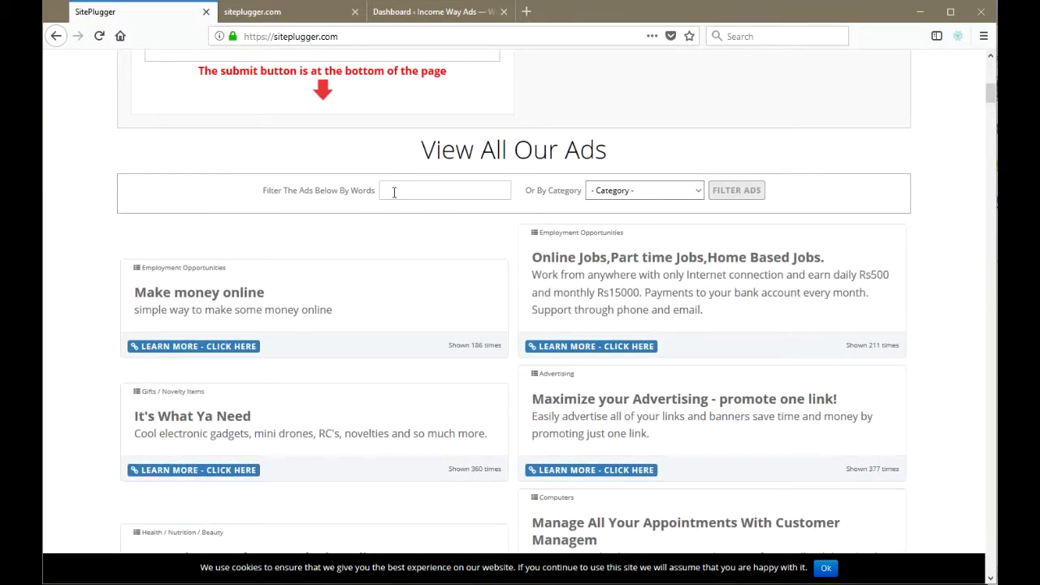
key(ctrl+v)
click(727, 194)
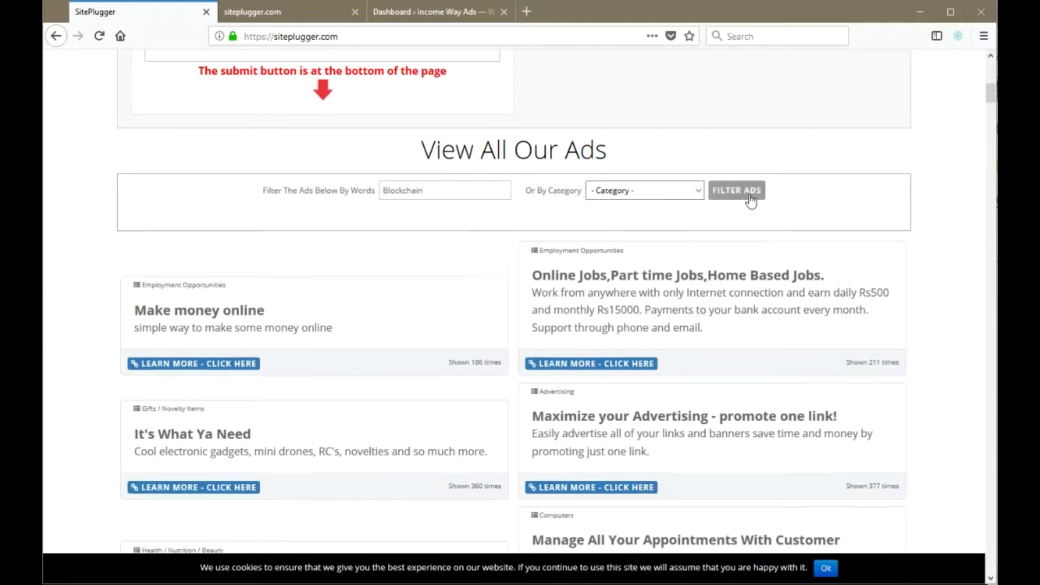
scroll(824, 248, down, 6)
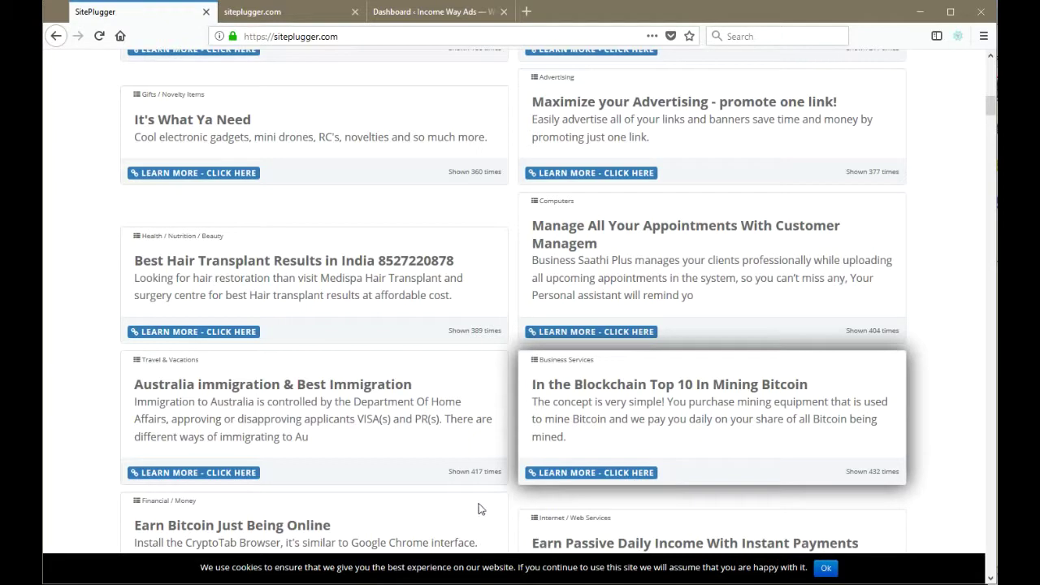
scroll(861, 372, up, 9)
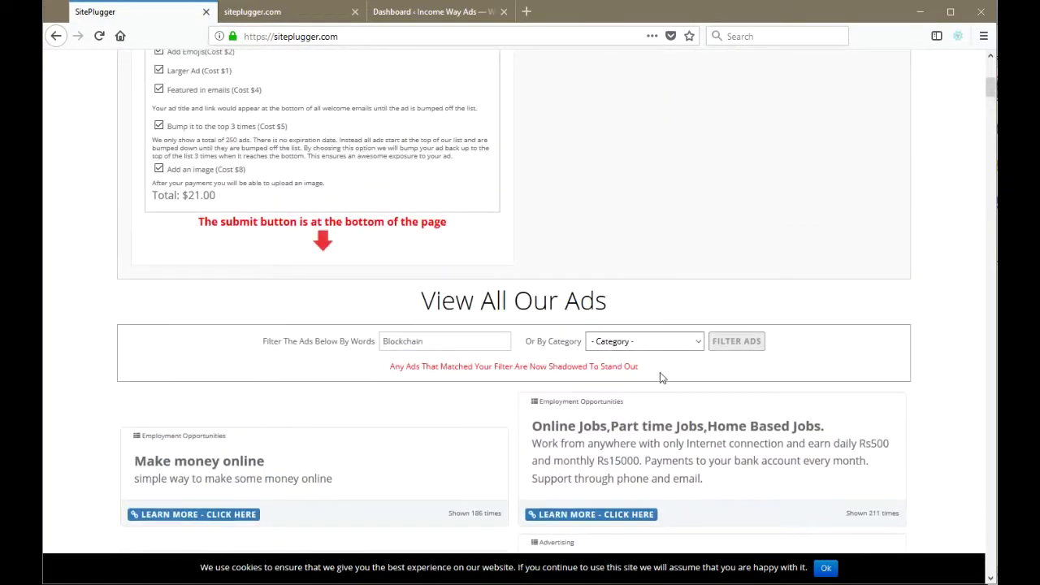
Add the Advertising category to the ad filter, apply it, and look through the list for matching ads
click(637, 347)
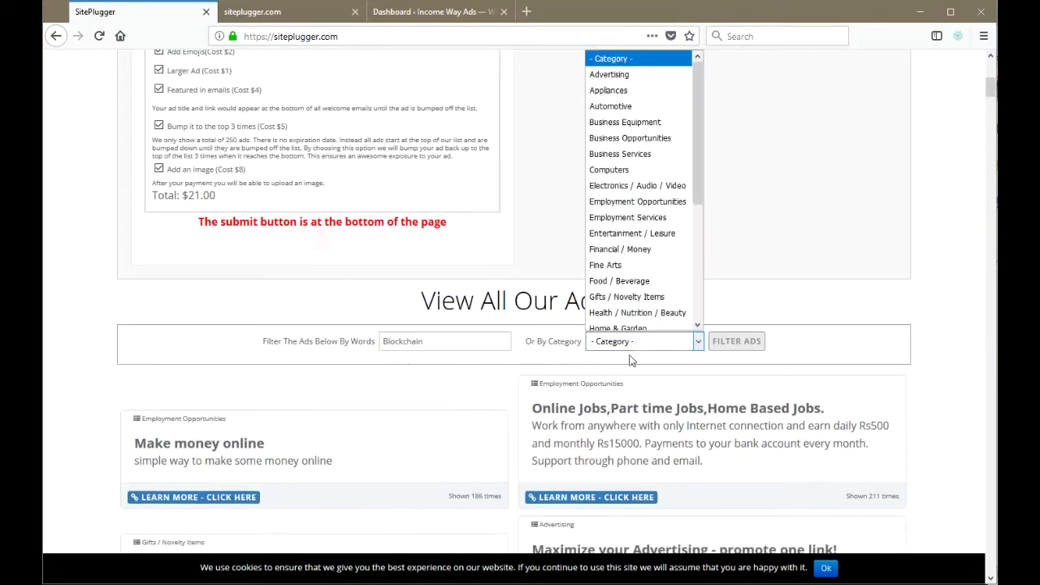
click(609, 72)
scroll(618, 374, down, 7)
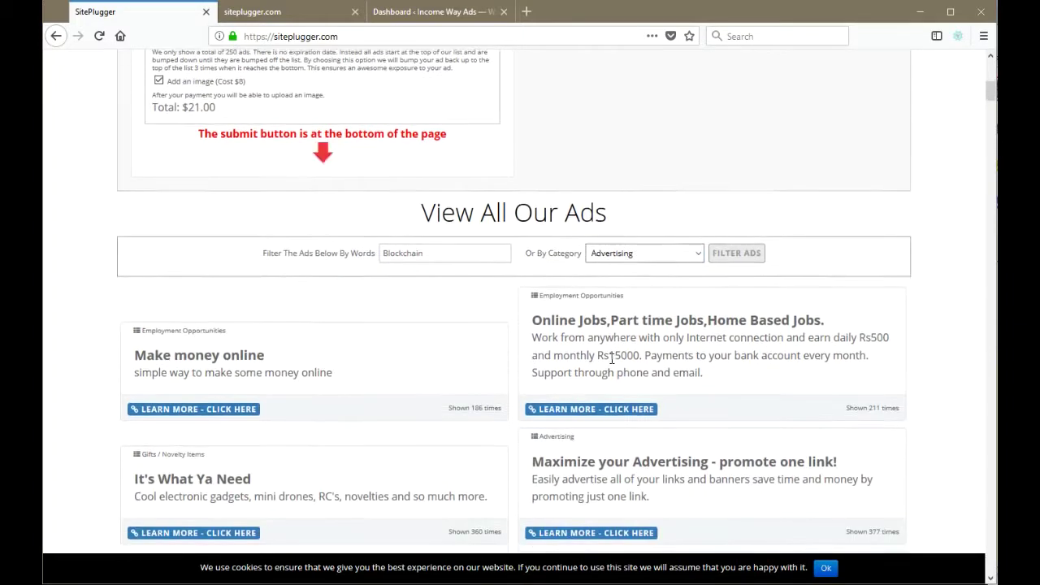
scroll(626, 363, down, 3)
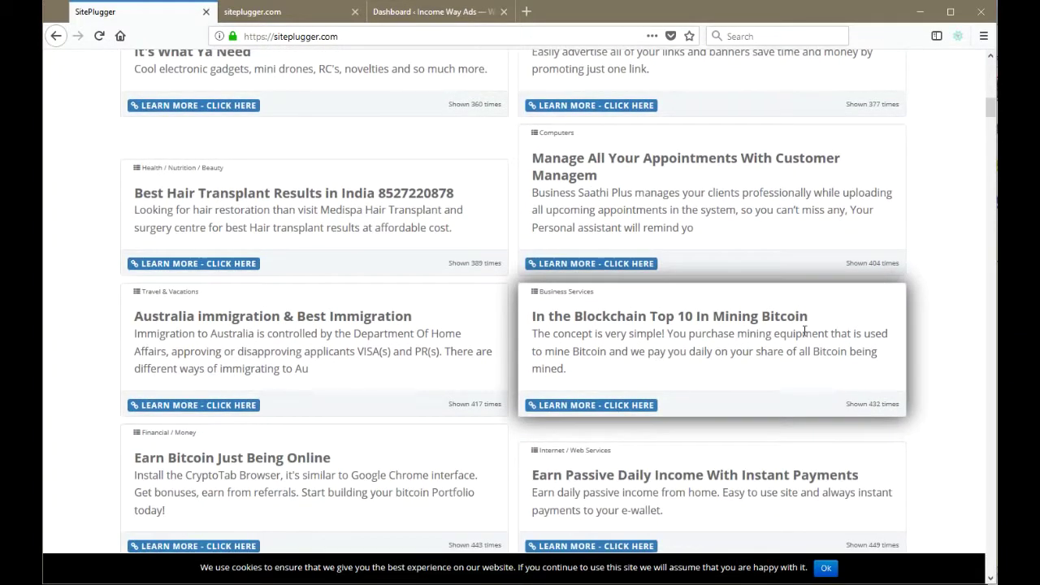
scroll(703, 344, up, 6)
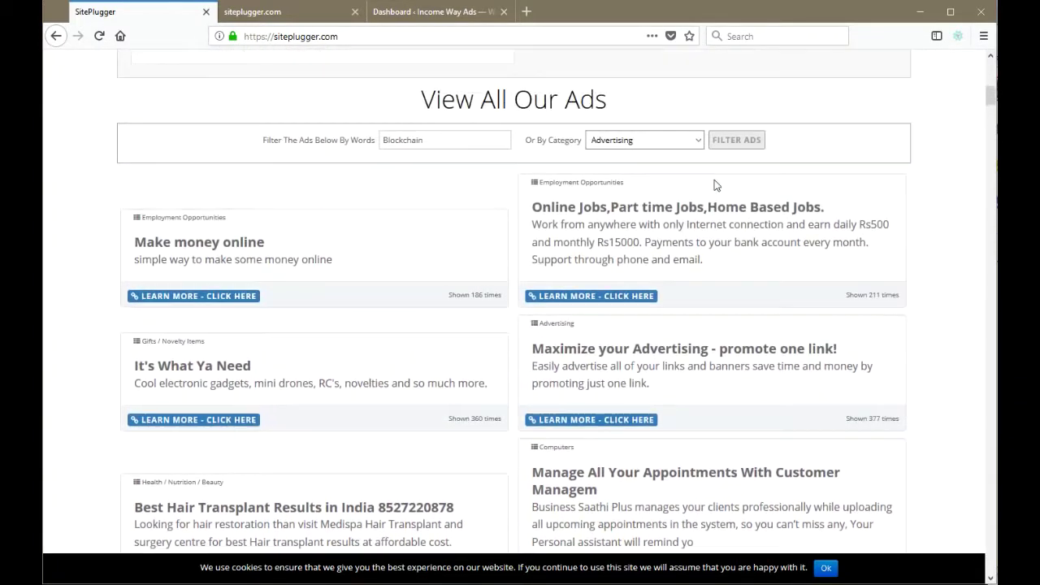
click(738, 149)
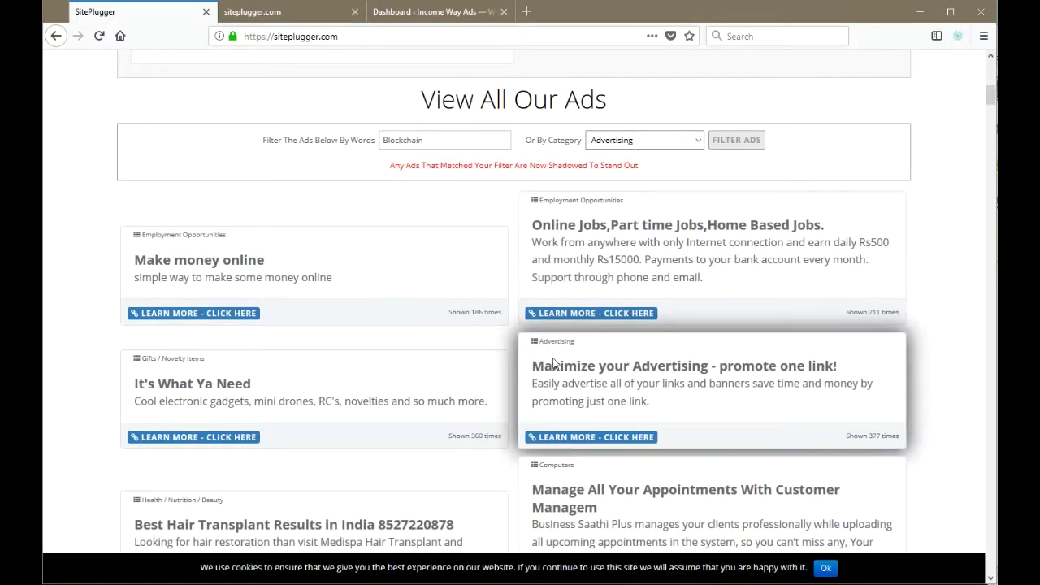
scroll(889, 370, down, 4)
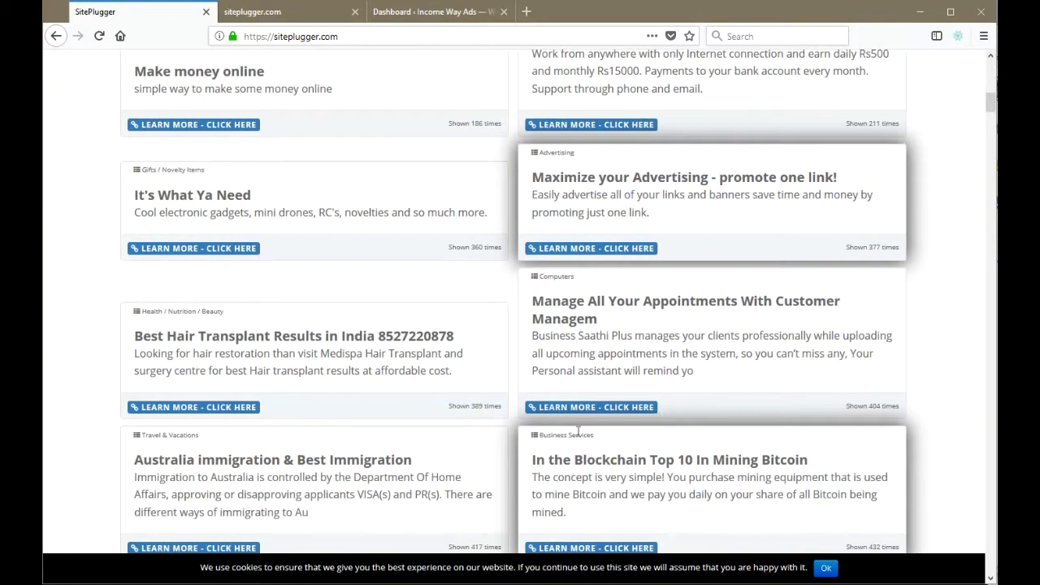
scroll(585, 432, down, 4)
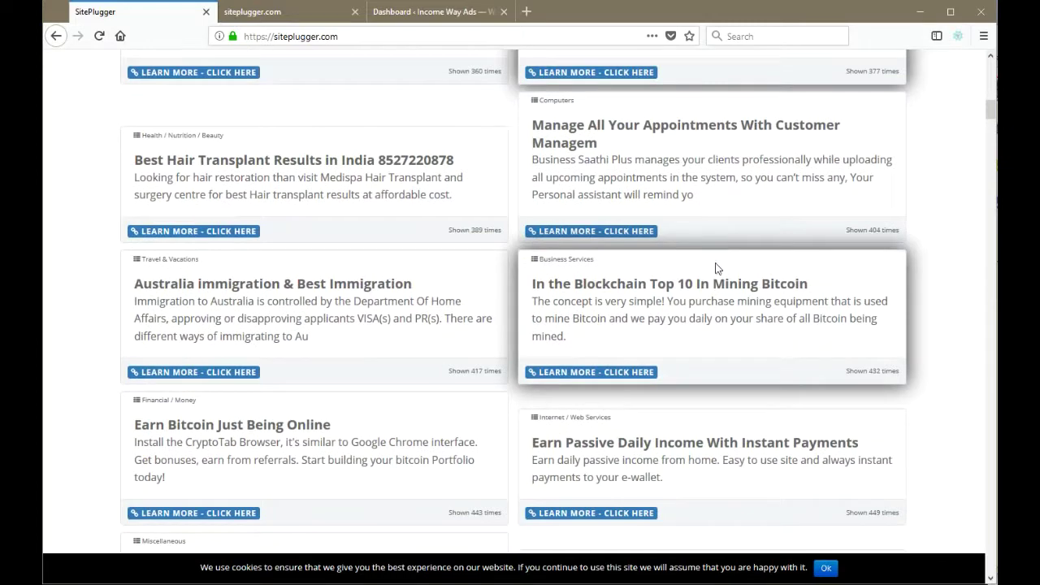
scroll(718, 272, down, 1)
scroll(717, 276, up, 1)
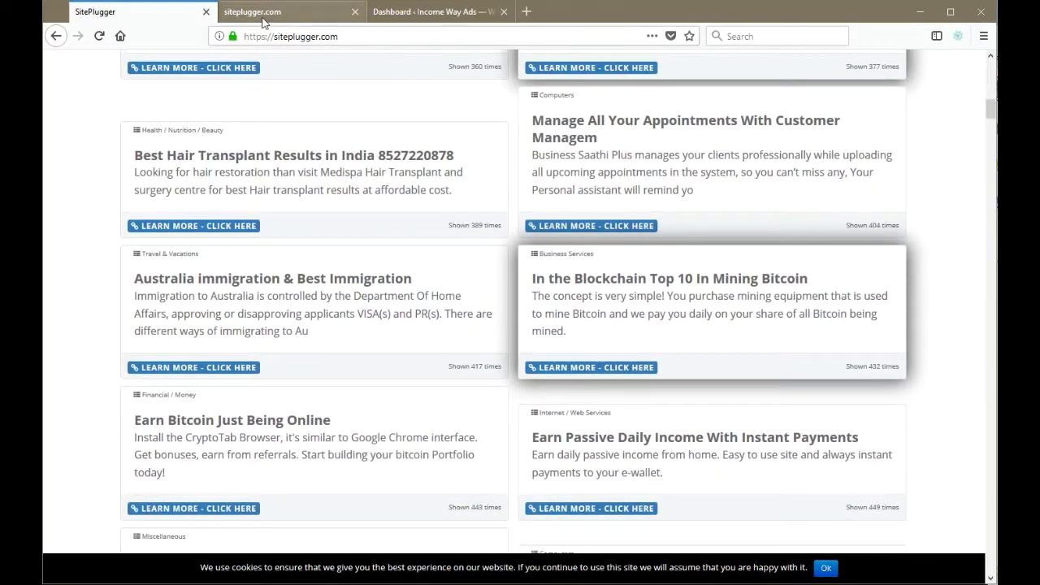
Switch to the siteplugger.com admin area, open the site settings, and review the upgrade prices and the upsell bump quantity
click(254, 18)
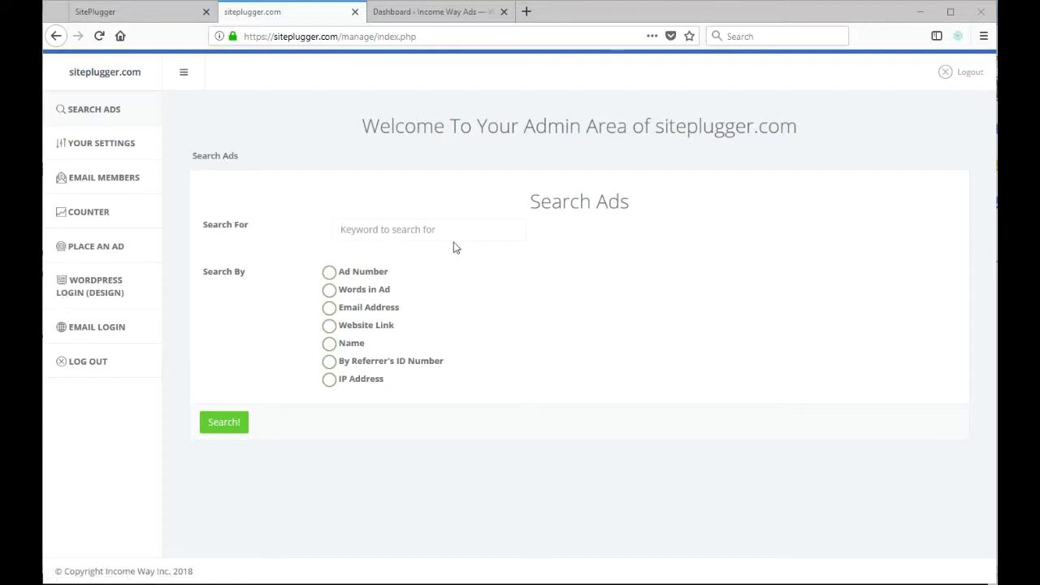
click(114, 158)
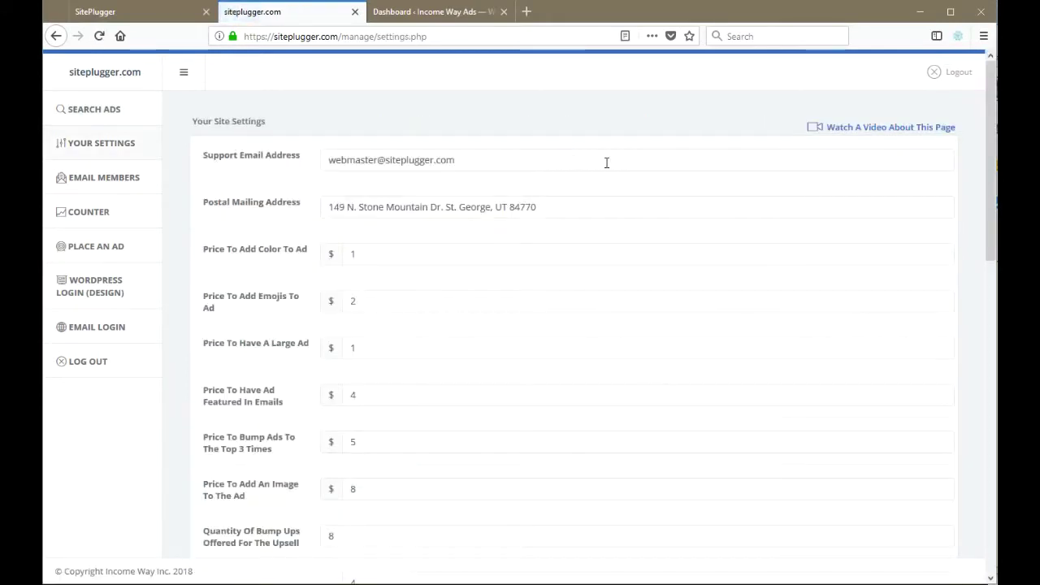
scroll(606, 162, down, 1)
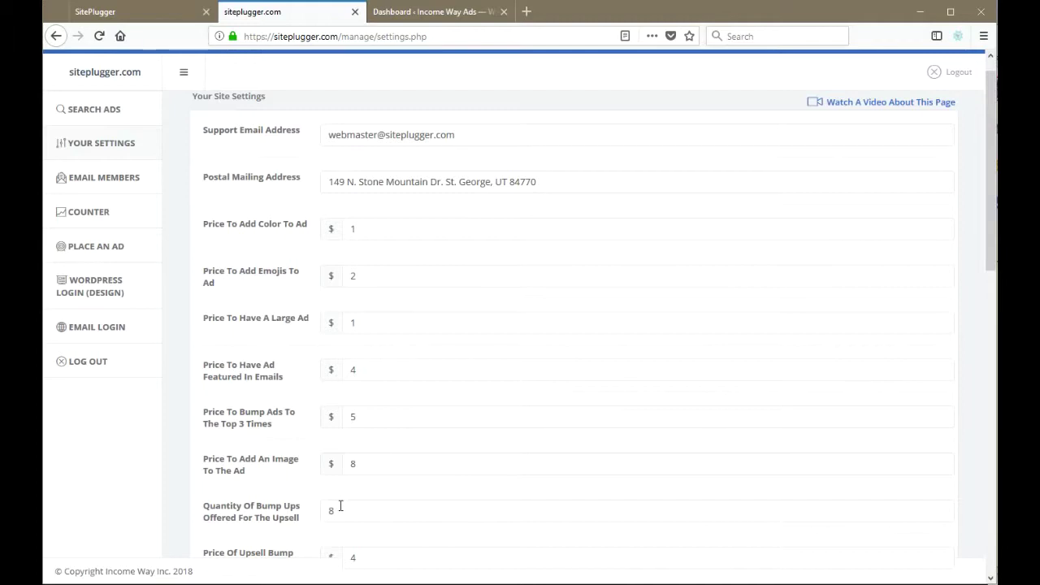
drag(339, 510, 329, 509)
Open the page for emailing members and look over the message editor and the compliance footer below it
click(95, 184)
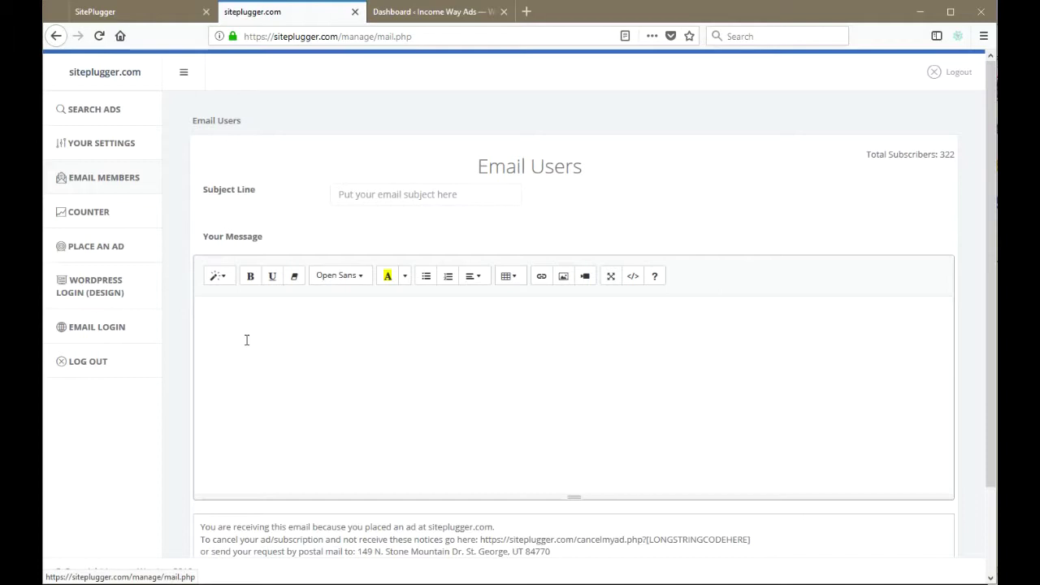
scroll(432, 342, down, 2)
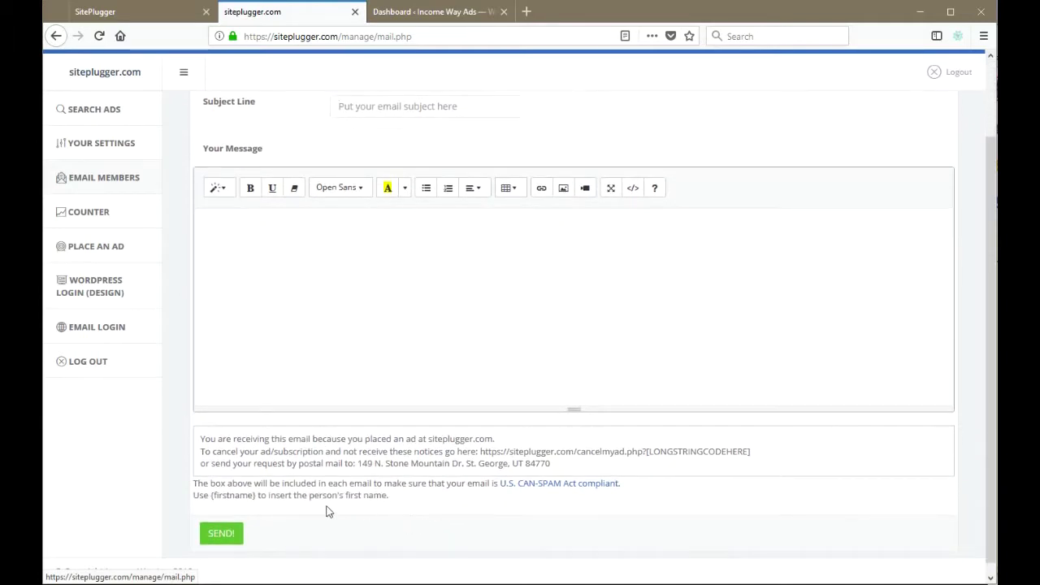
scroll(343, 480, up, 2)
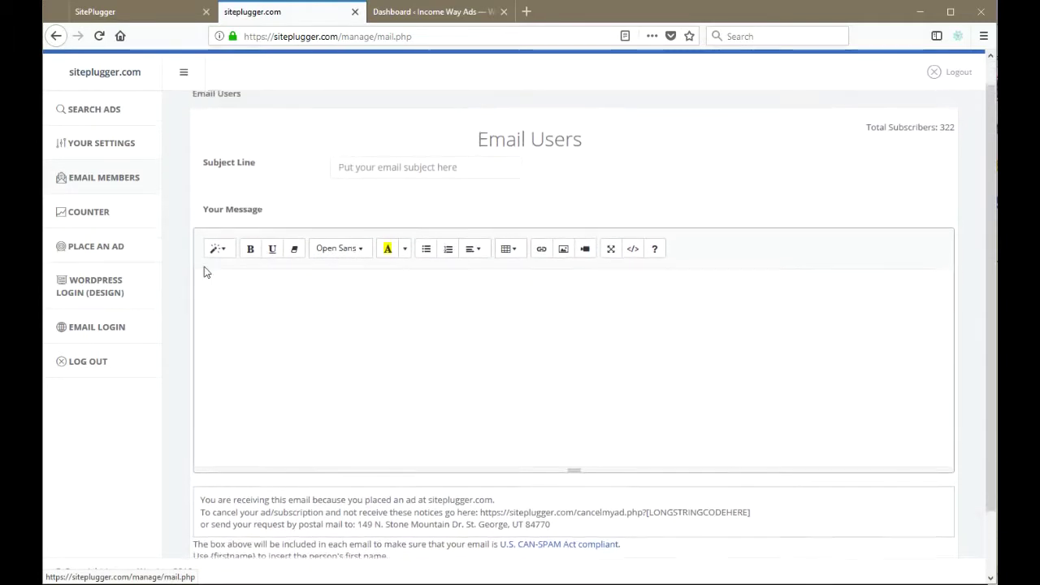
Open the website's view counter, set its period to Last 30 Days, and look through the views by country
click(99, 213)
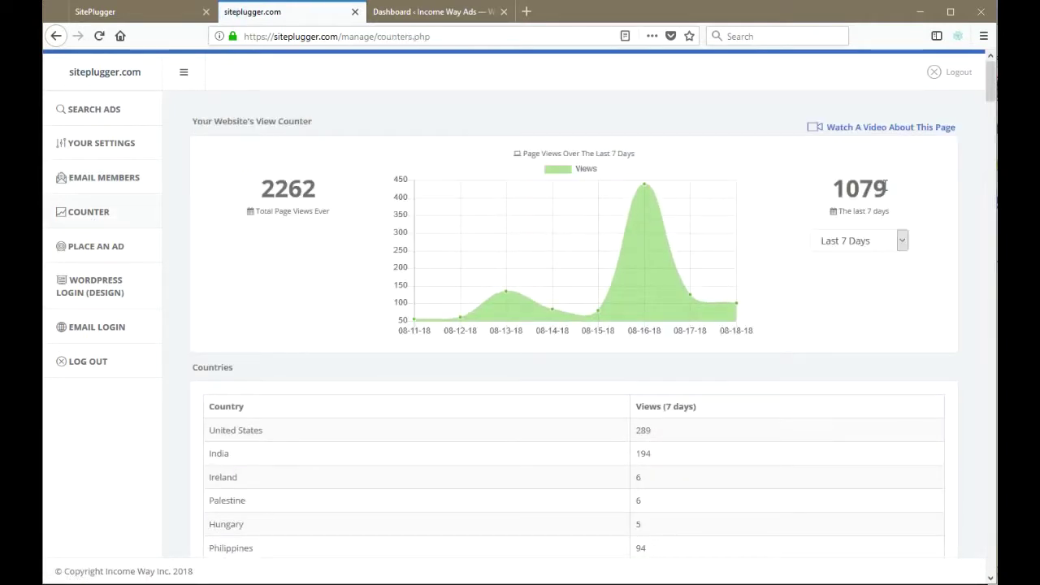
click(899, 242)
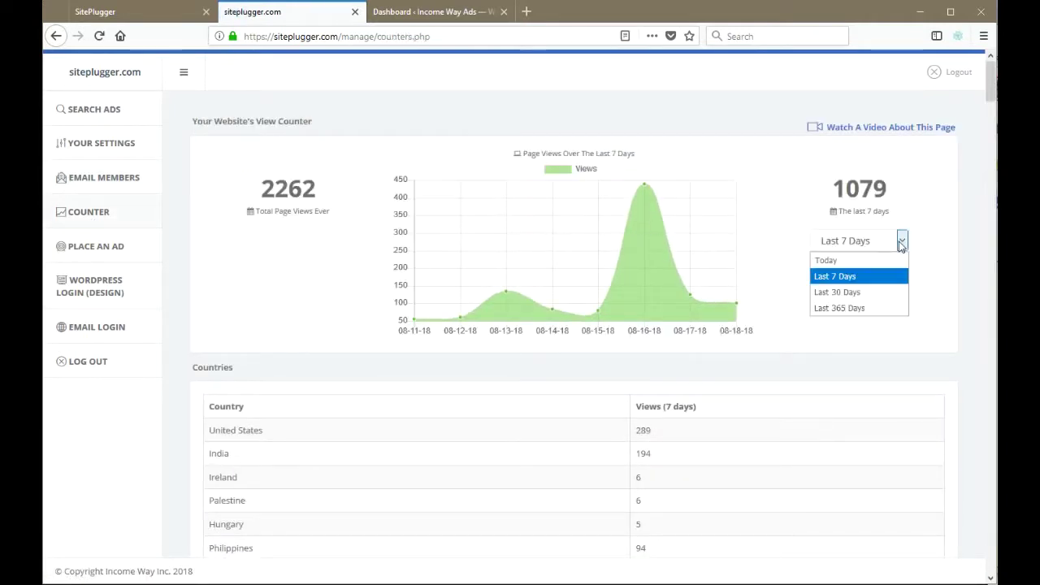
click(854, 294)
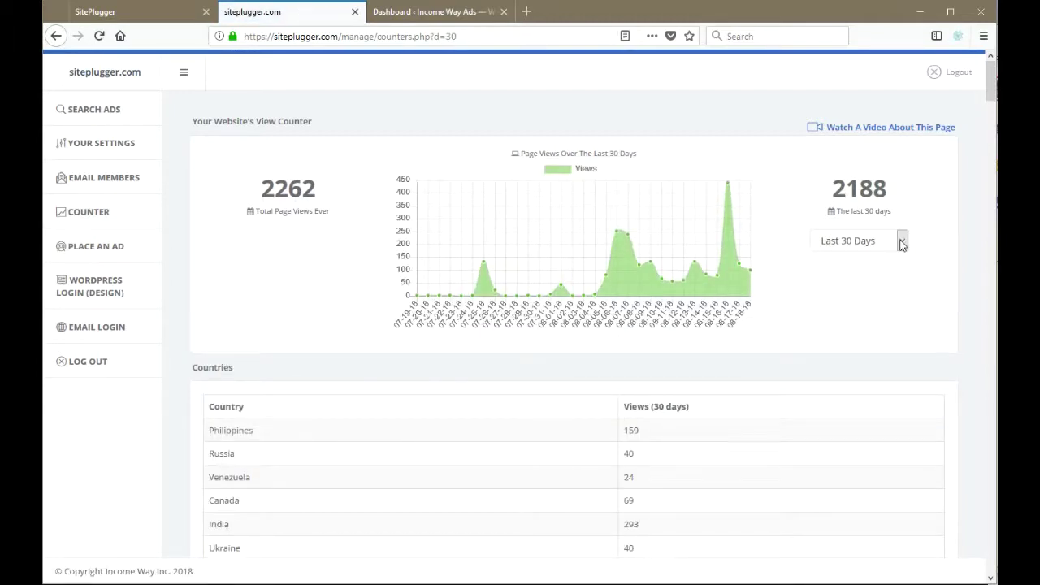
scroll(325, 325, down, 3)
scroll(325, 325, down, 3)
scroll(312, 257, up, 2)
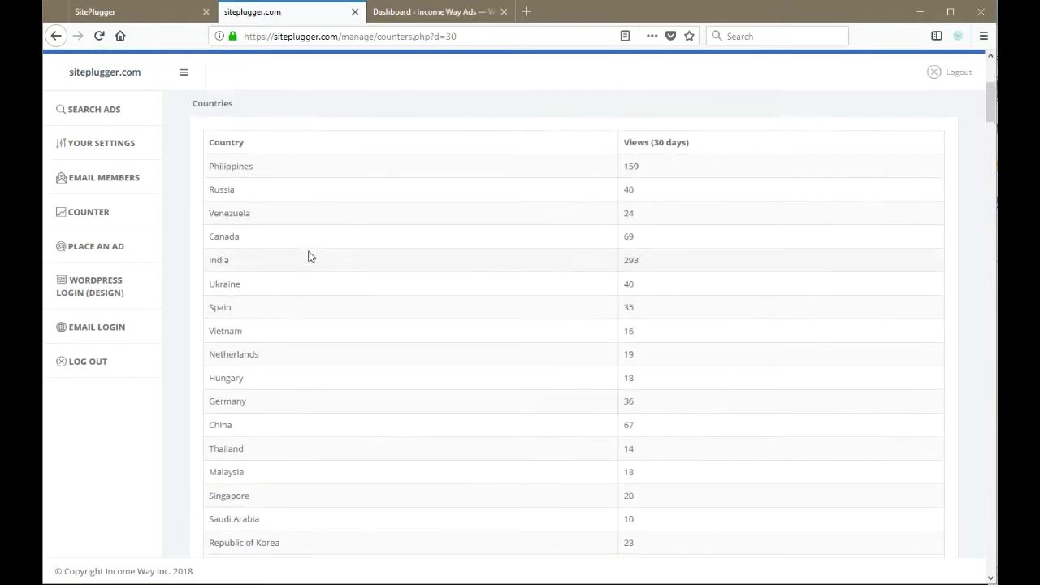
Look through the rest of the counter's country list, the campaign tracking instructions and table, and the most recent visitors
scroll(580, 372, down, 7)
scroll(569, 441, down, 10)
scroll(577, 459, down, 12)
drag(988, 230, 989, 266)
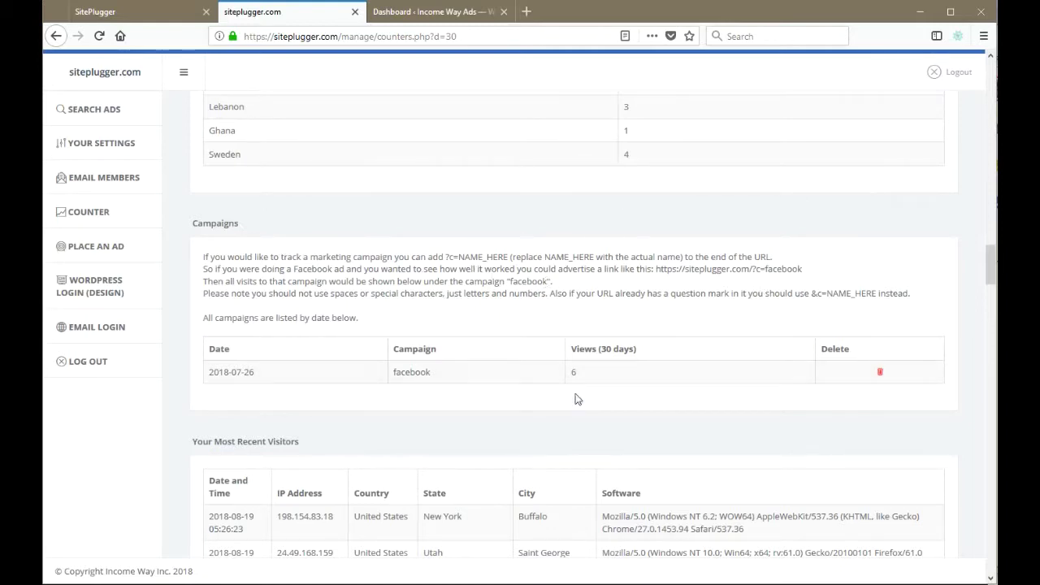
scroll(422, 325, down, 3)
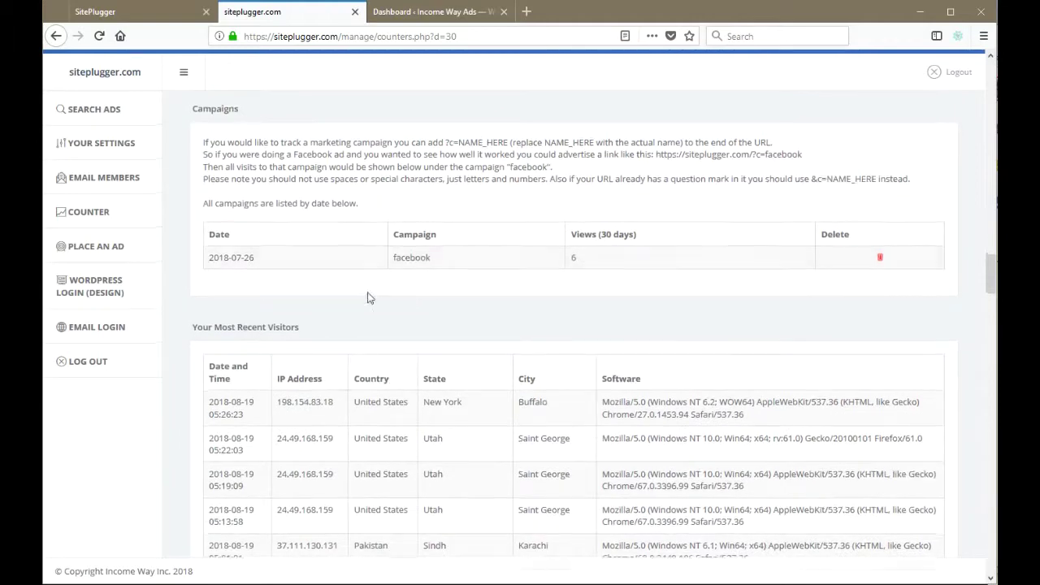
scroll(366, 298, down, 1)
scroll(398, 307, down, 1)
scroll(399, 311, up, 2)
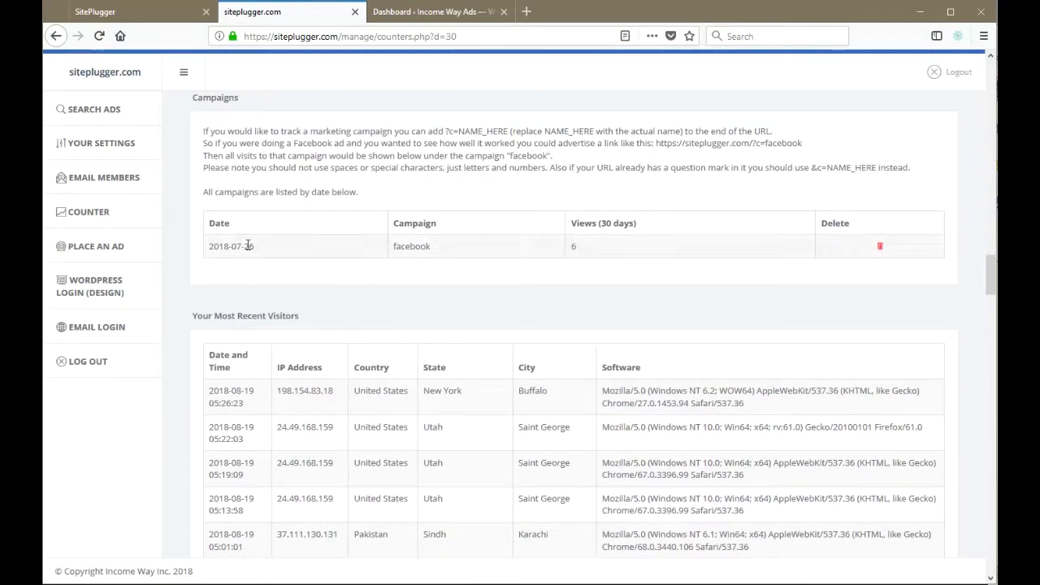
Open the admin page for placing an ad and look over the new ad form down to its bump and upgrade fields
click(94, 247)
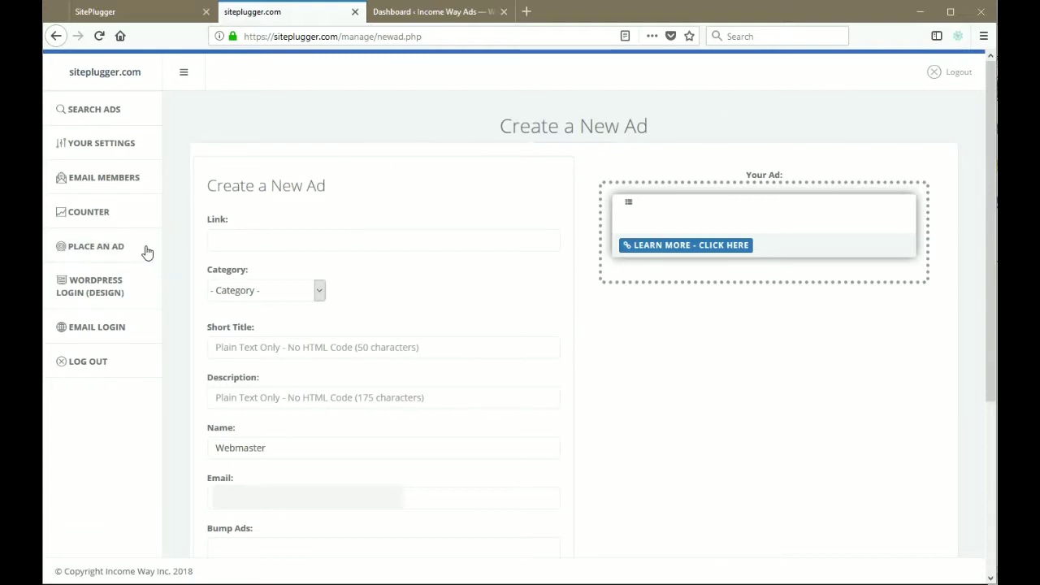
scroll(498, 471, down, 2)
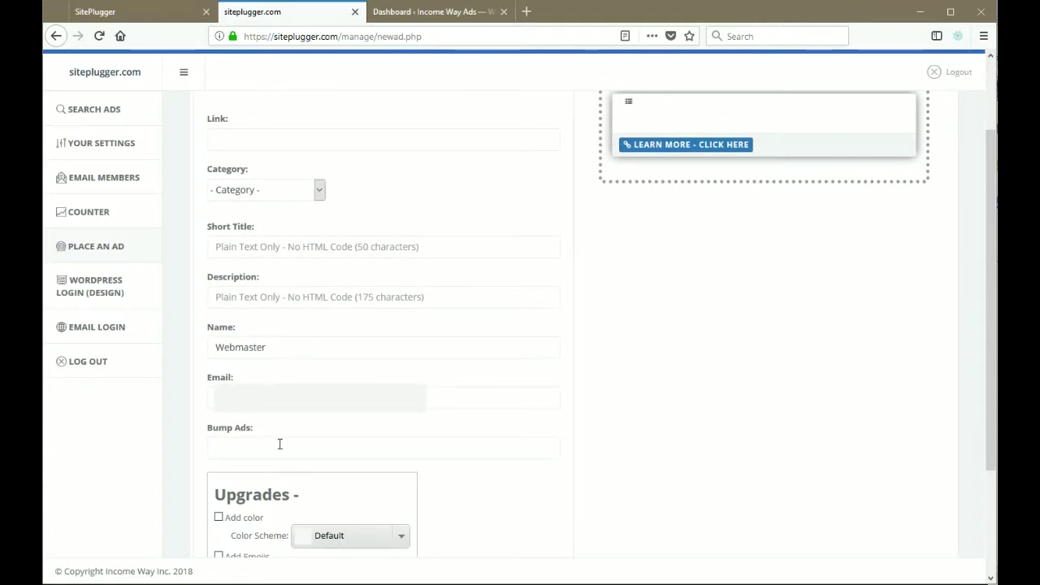
scroll(606, 296, up, 2)
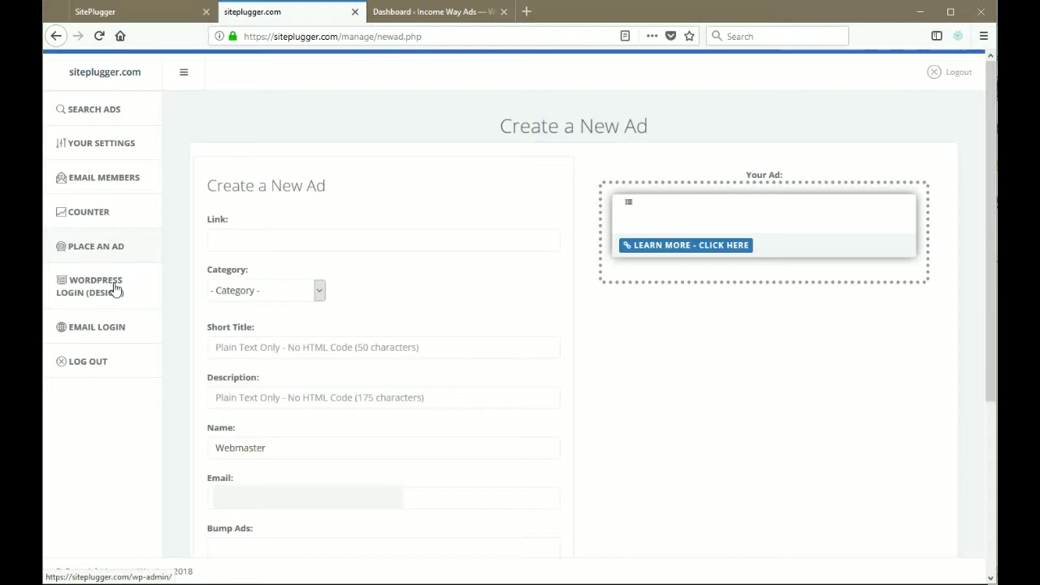
Switch to the public SitePlugger site and return to the free ad form to review its layout, header and ad preview
click(169, 19)
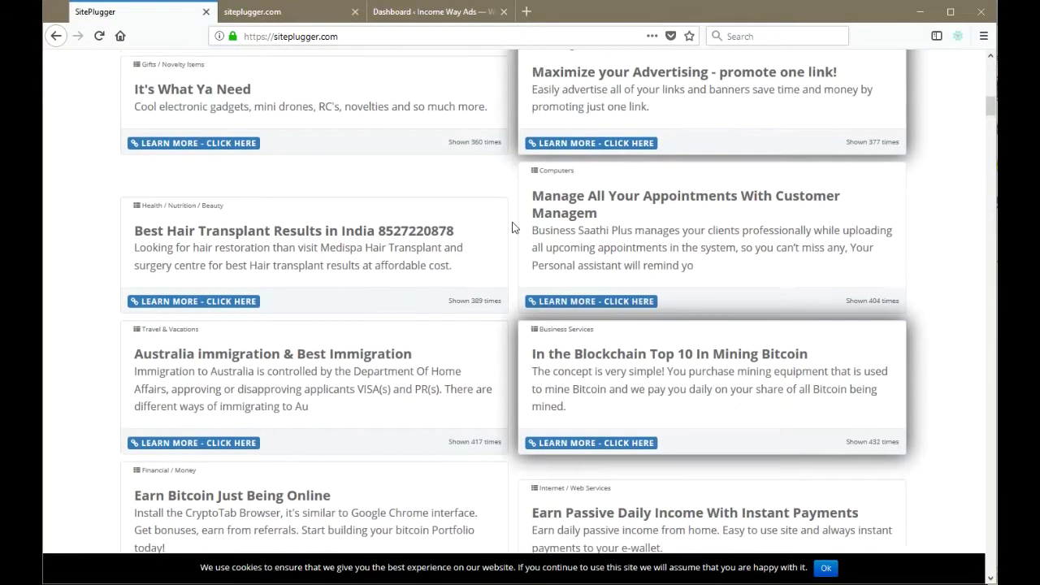
scroll(512, 227, up, 15)
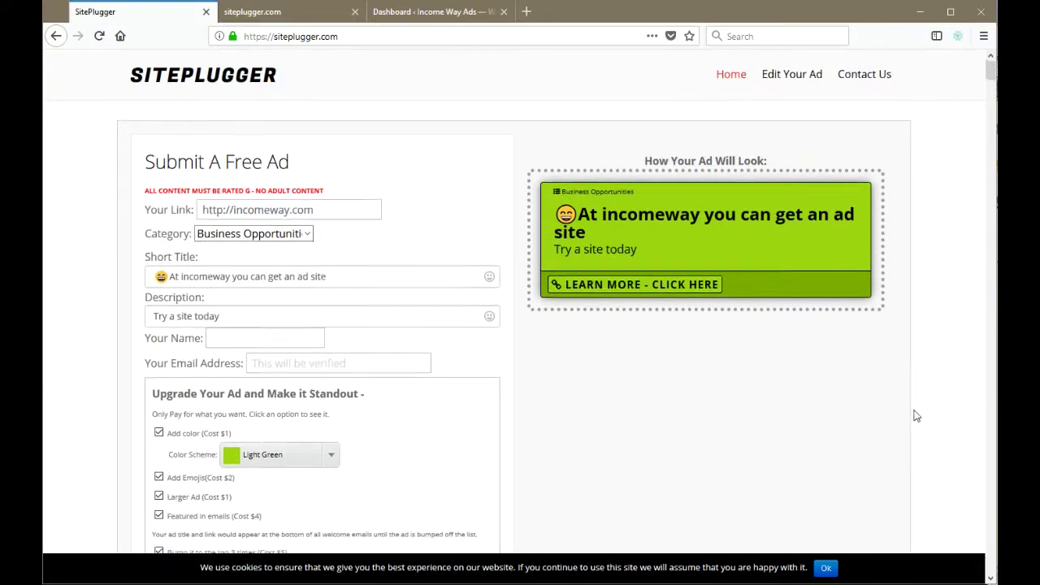
scroll(913, 413, down, 1)
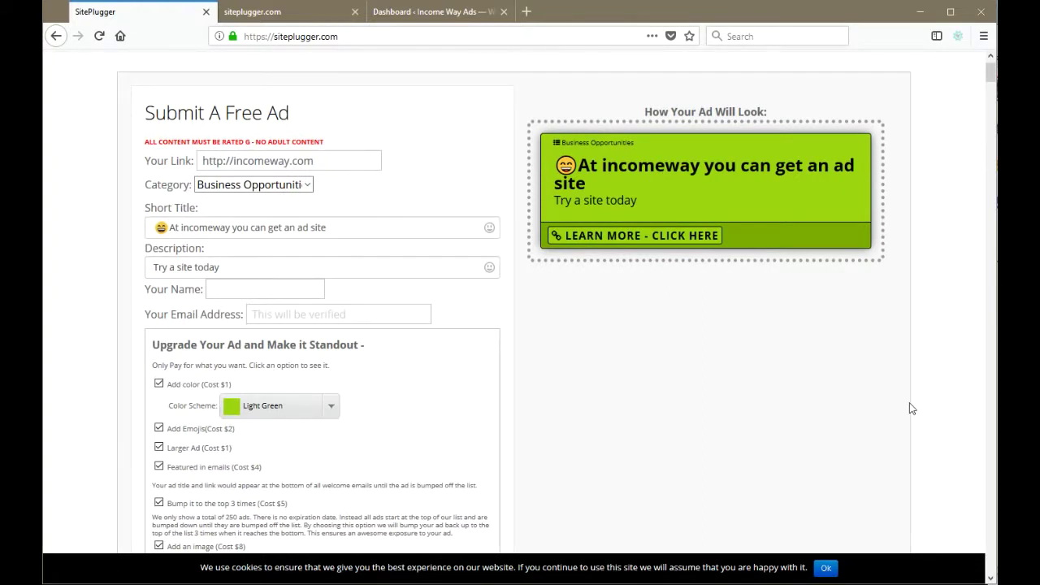
scroll(850, 405, up, 1)
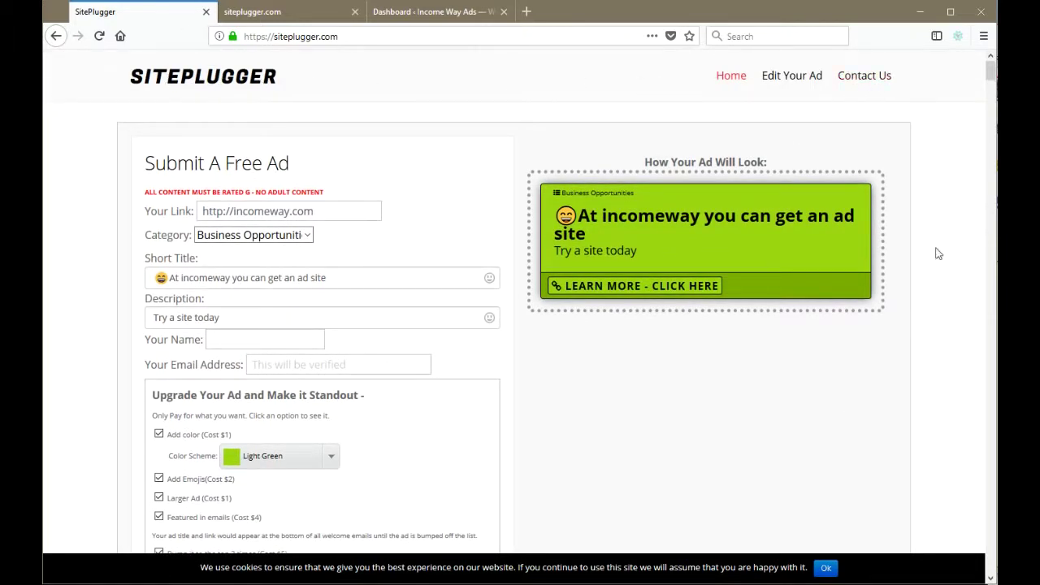
scroll(934, 338, down, 2)
scroll(934, 338, down, 1)
scroll(933, 336, up, 3)
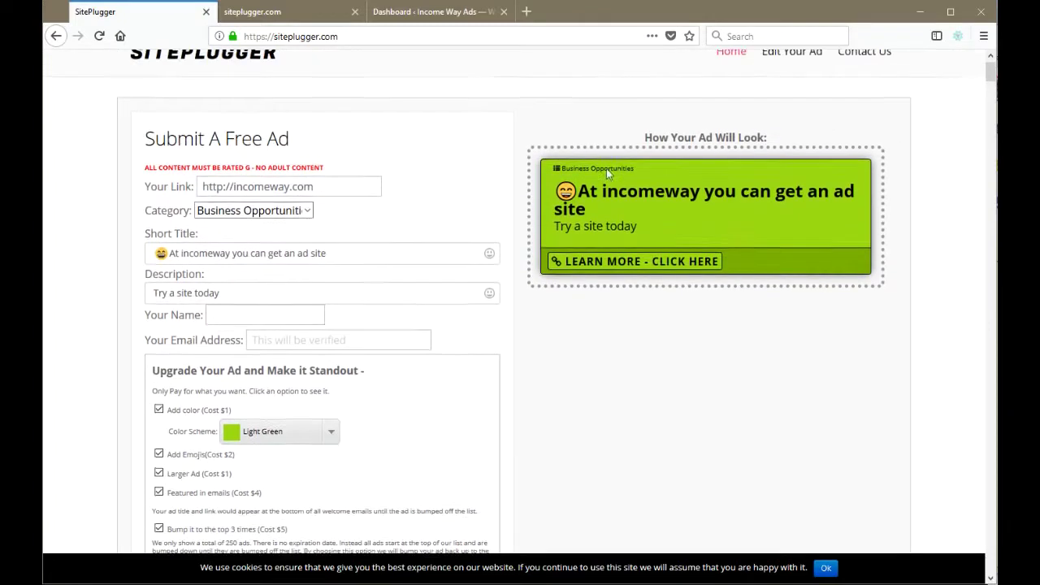
Switch to the Income Way Ads WordPress dashboard and look over its page and appearance management options
click(422, 13)
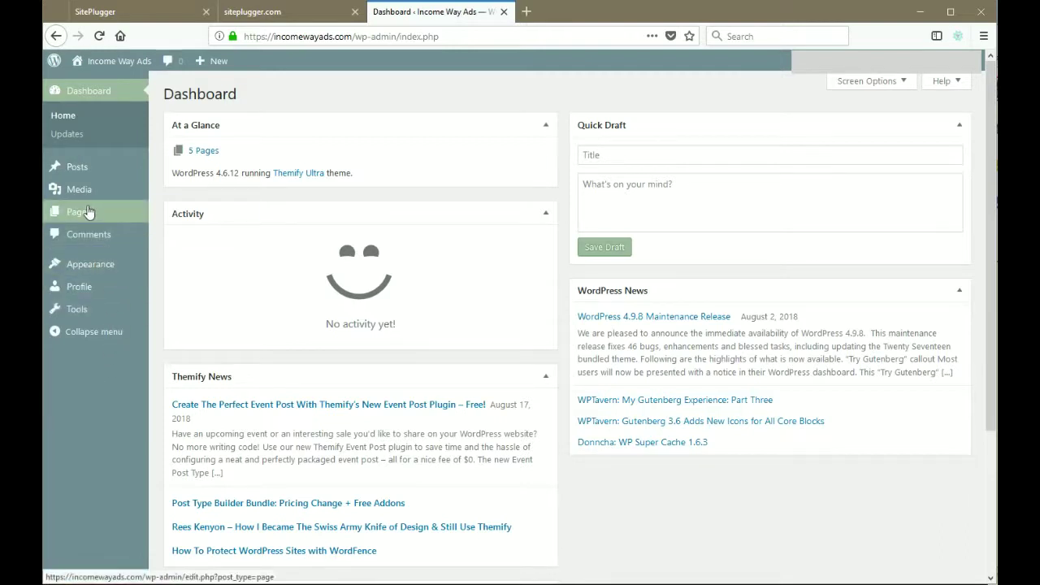
mouse_move(91, 218)
mouse_move(89, 180)
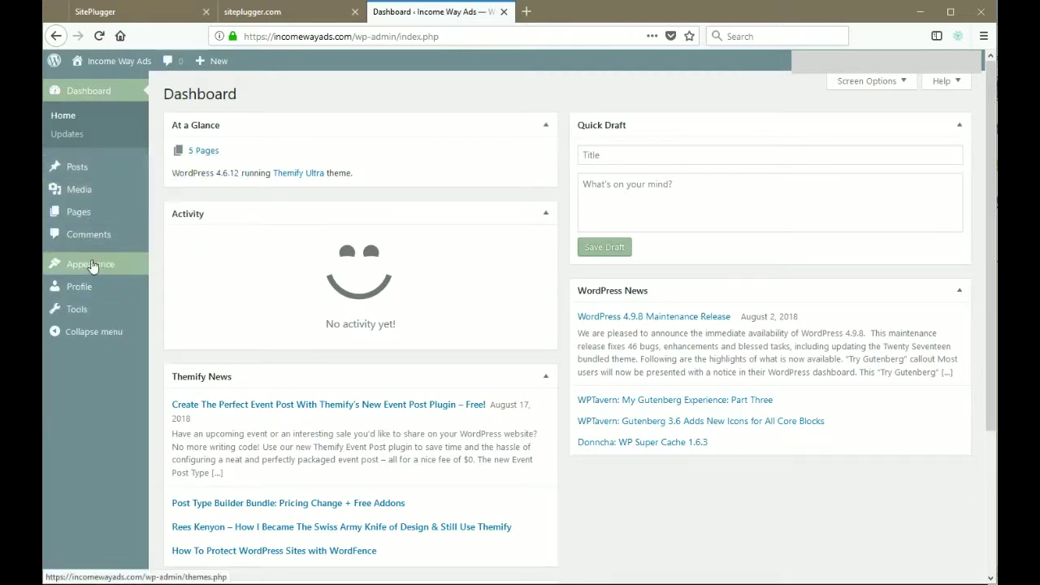
mouse_move(92, 271)
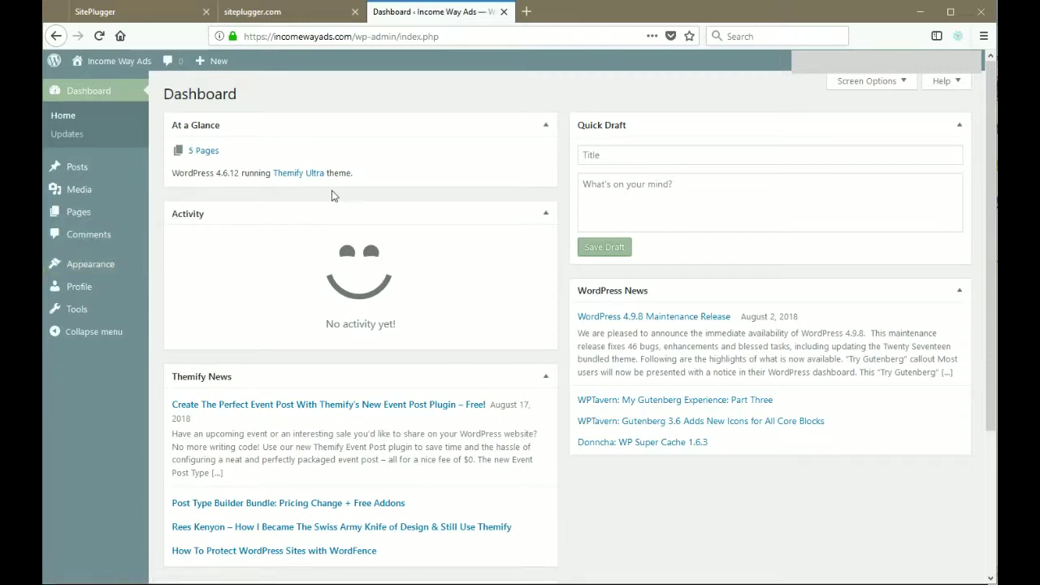
Go back to the public SitePlugger site and review the ad form's paid upgrades down to the ad filter
click(135, 12)
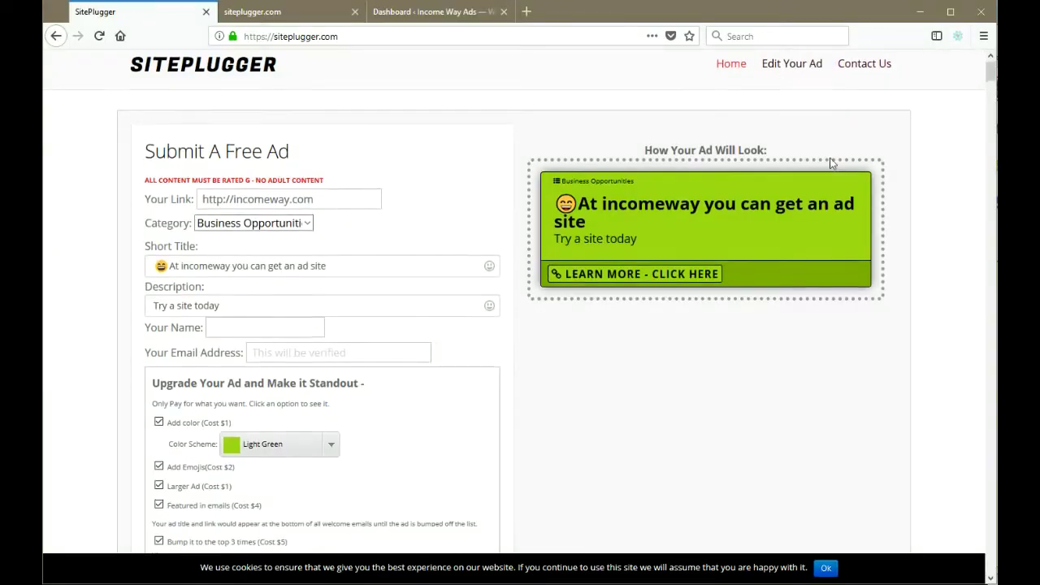
scroll(853, 150, up, 1)
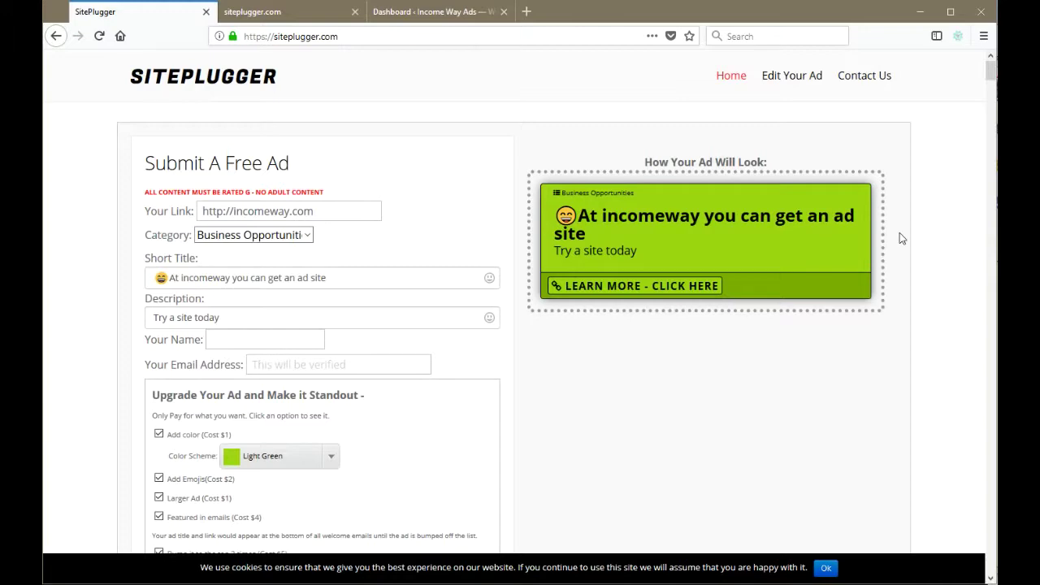
scroll(899, 232, down, 2)
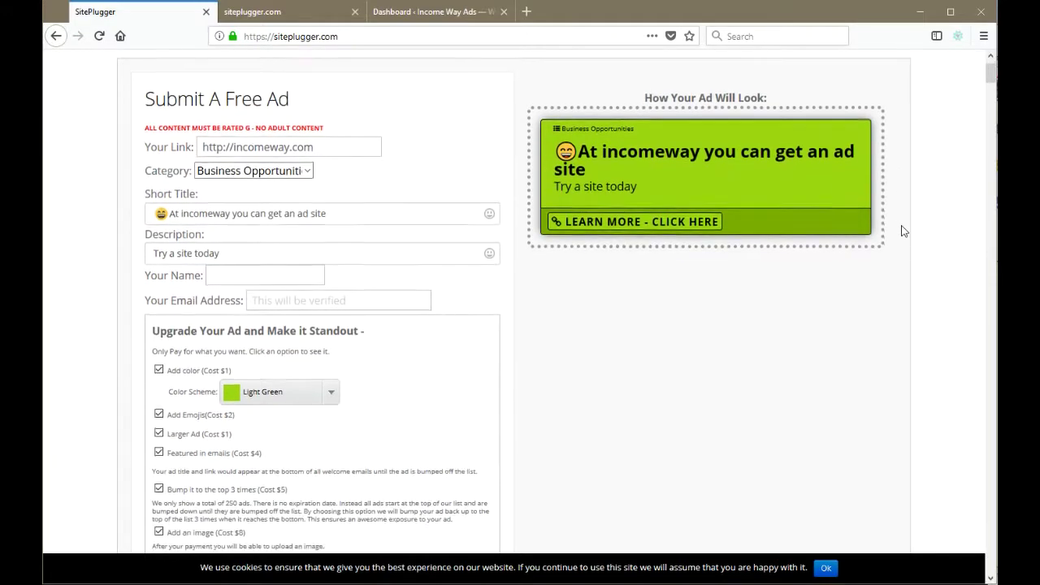
scroll(901, 232, down, 2)
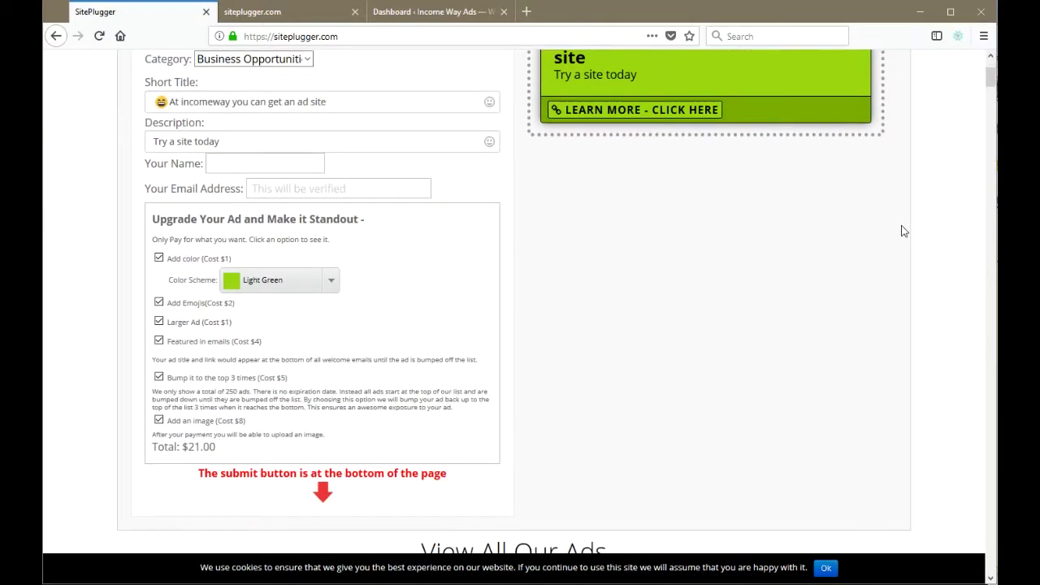
scroll(901, 232, down, 1)
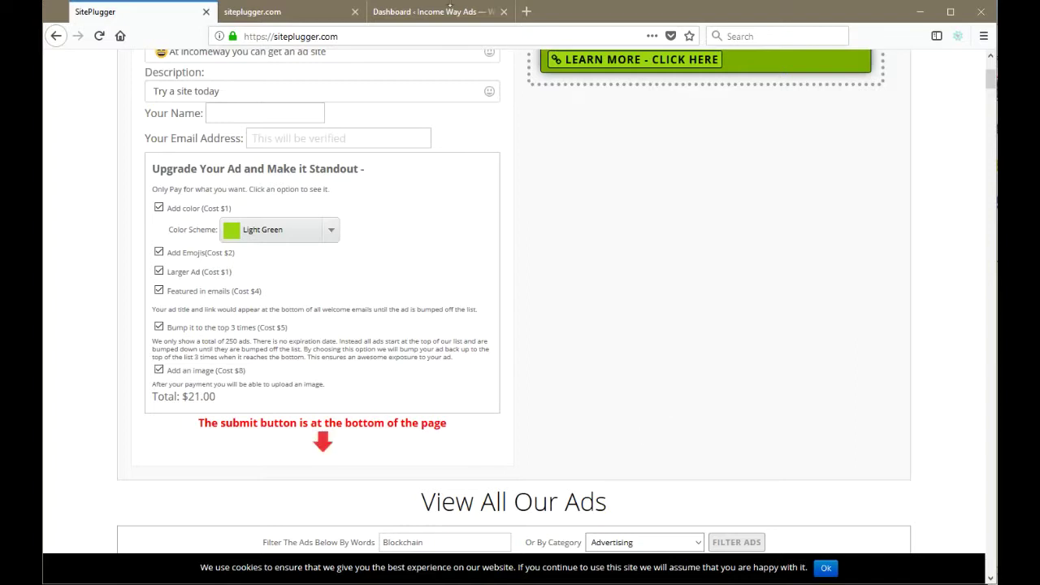
Switch to the siteplugger.com admin area and reopen the page for emailing members
click(271, 12)
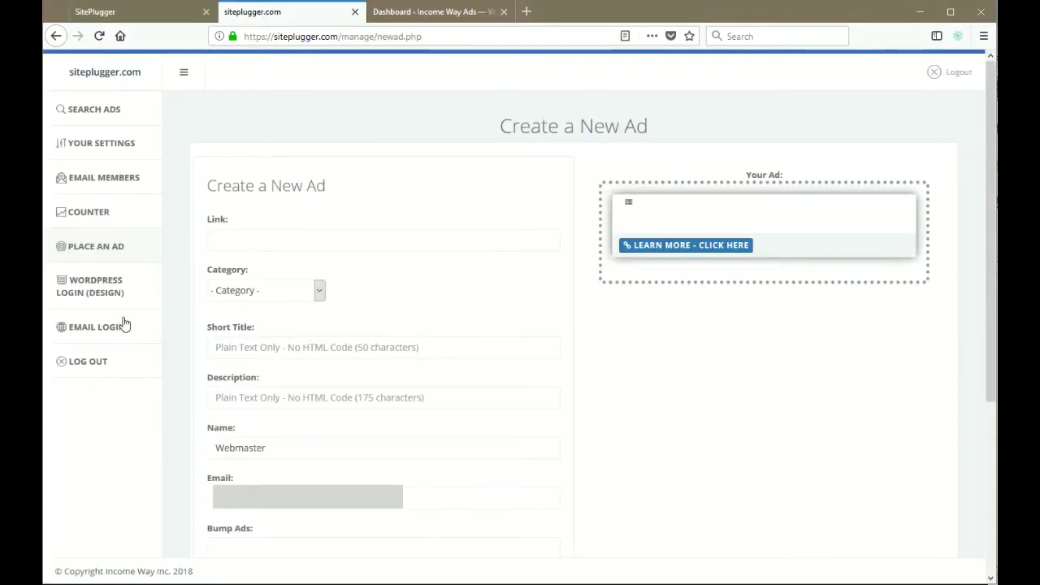
click(90, 183)
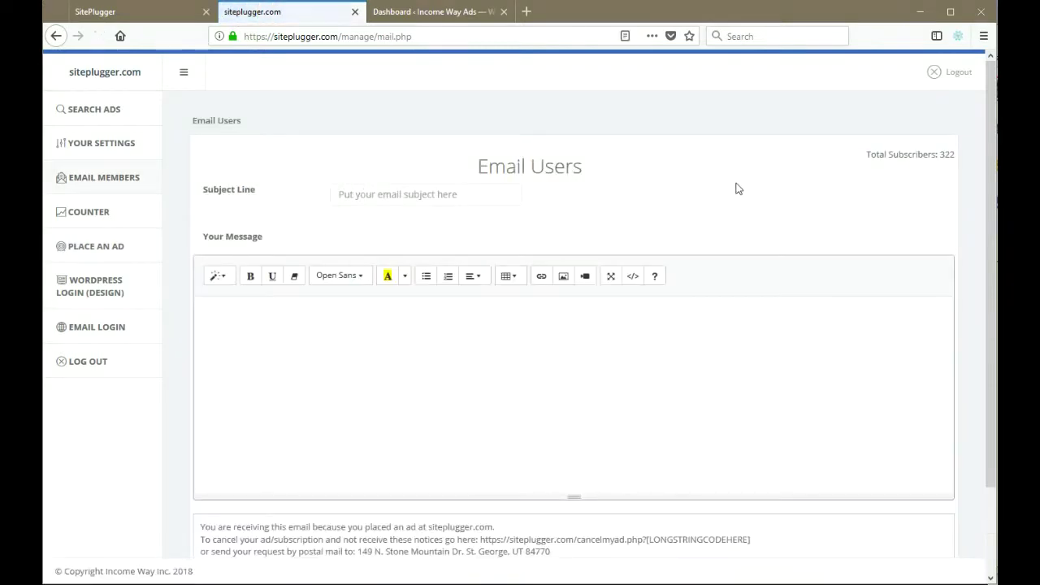